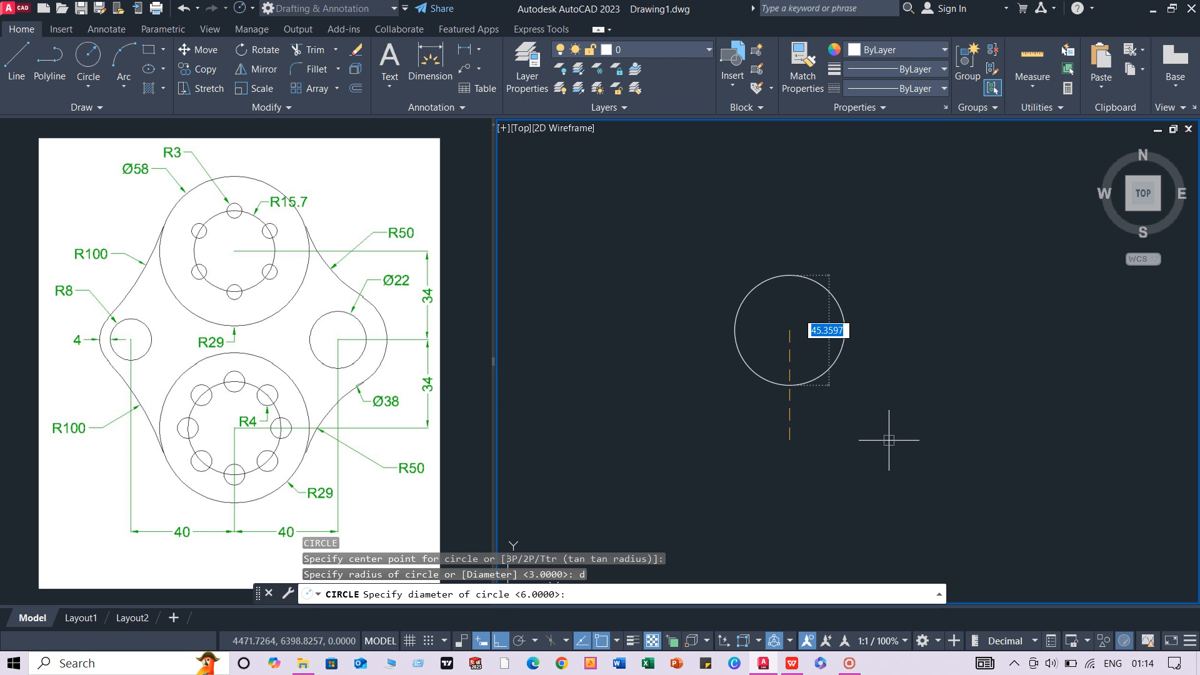
Complete the upper circle with a diameter of 58 and draw a concentric circle of radius 15.7 inside it
type("5")
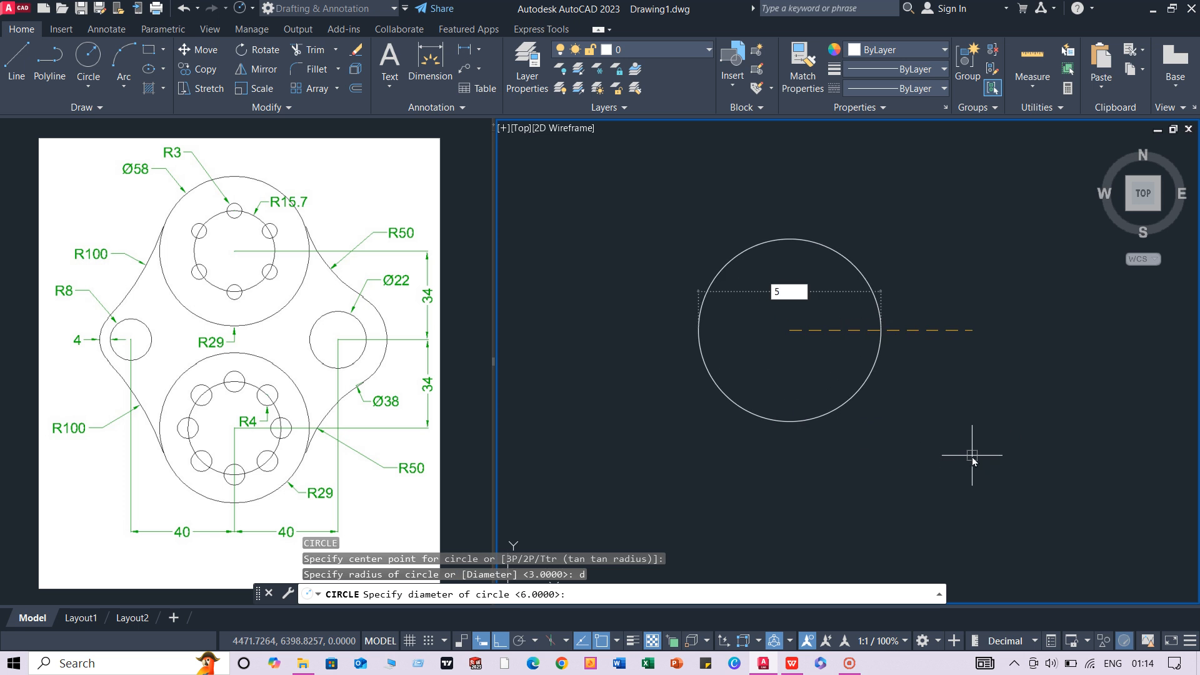
type("8")
key("Return")
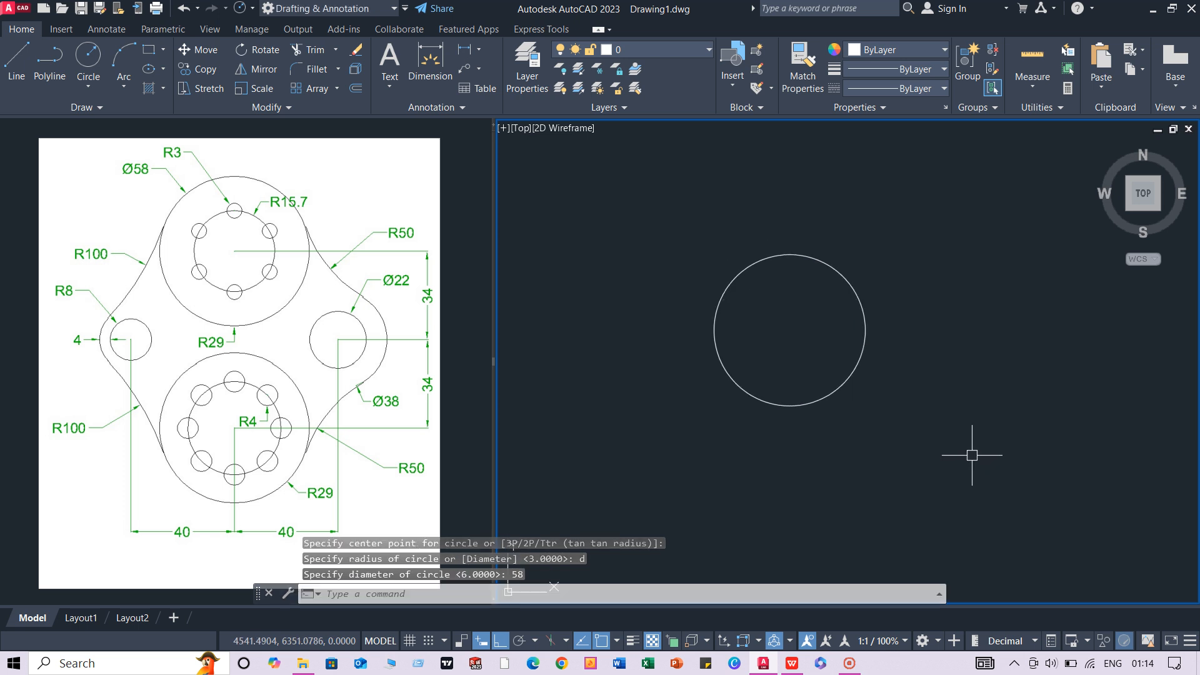
key("Return")
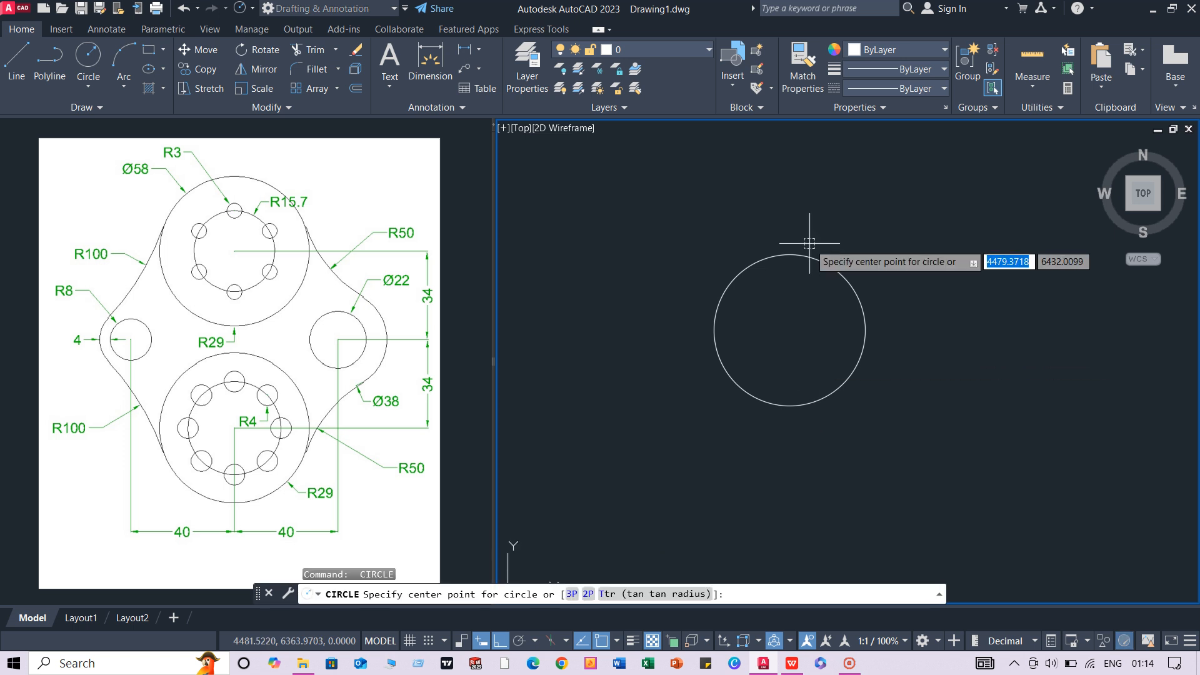
left_click(790, 330)
type("15.7")
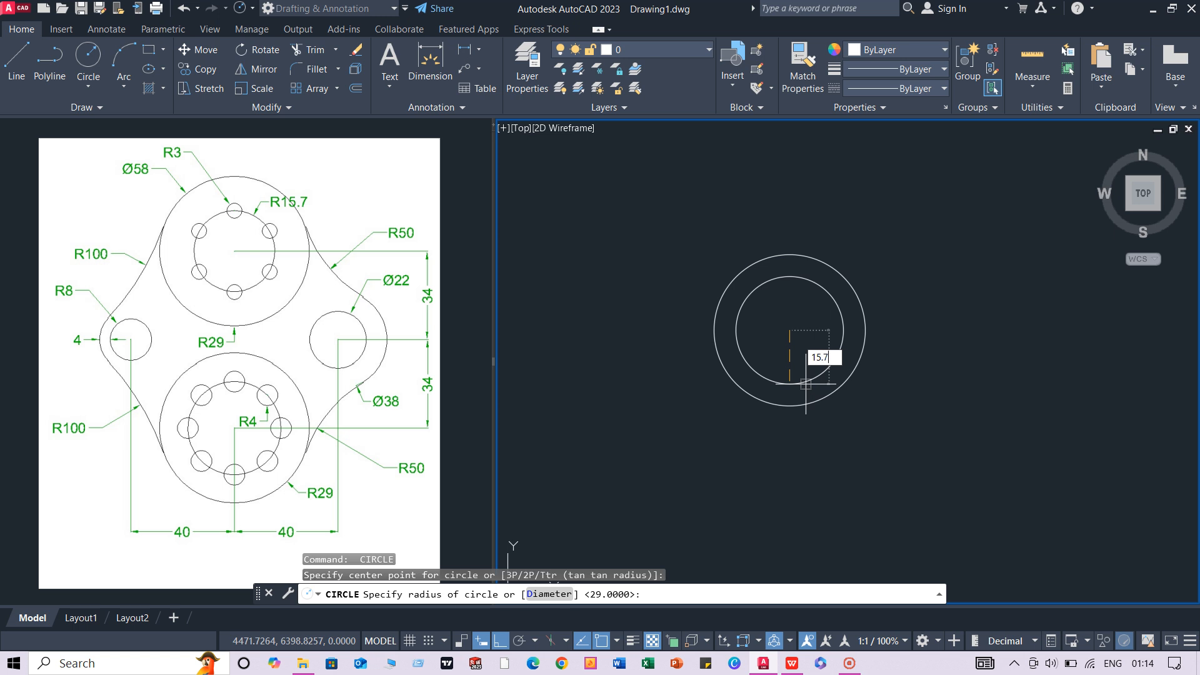
key("Return")
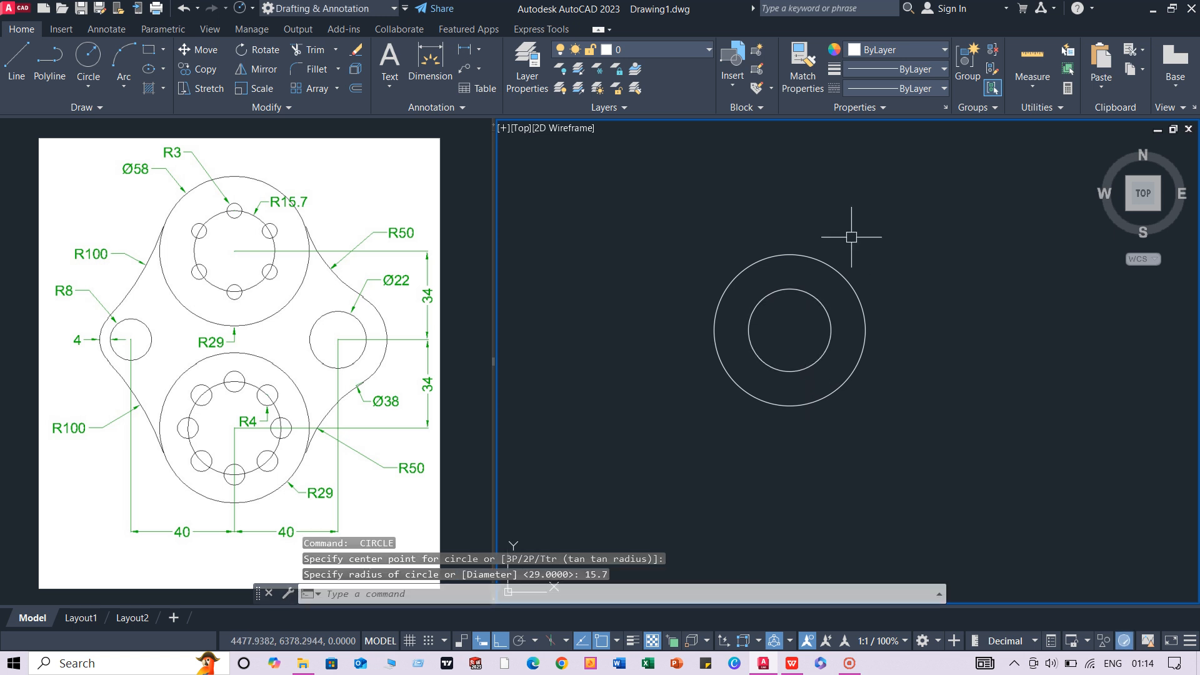
Draw a circle of diameter 22 at the shared centre of the two existing circles
middle_click_drag(841, 276, 836, 217)
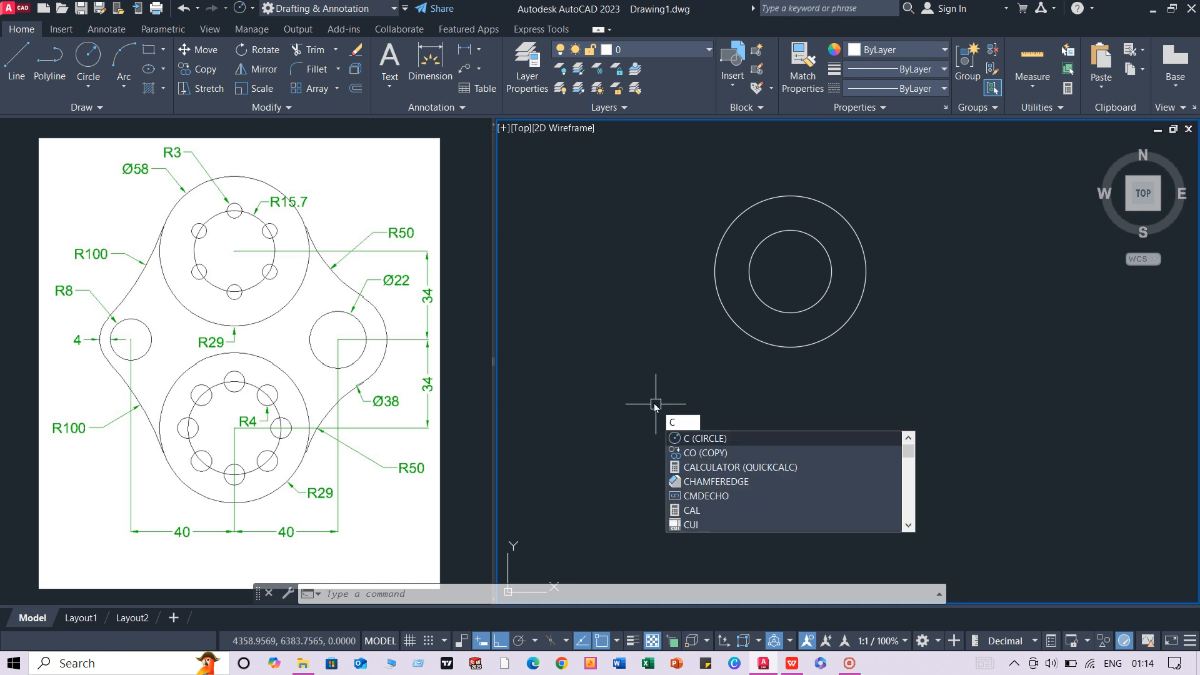
key("Return")
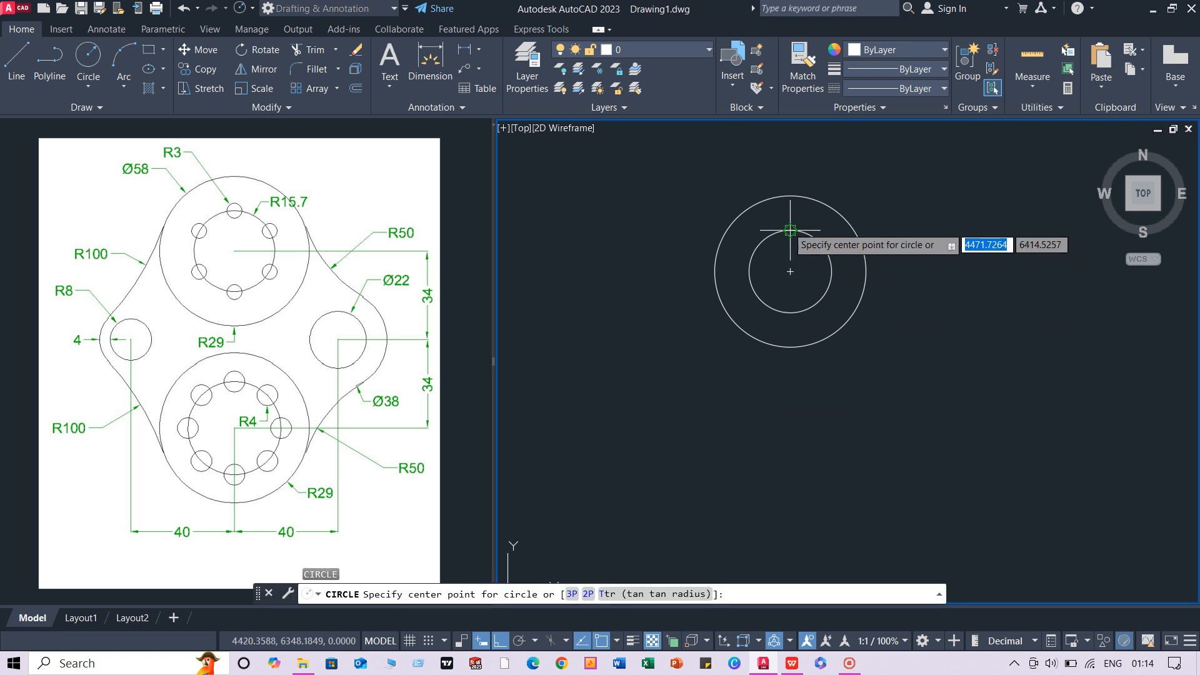
left_click(791, 270)
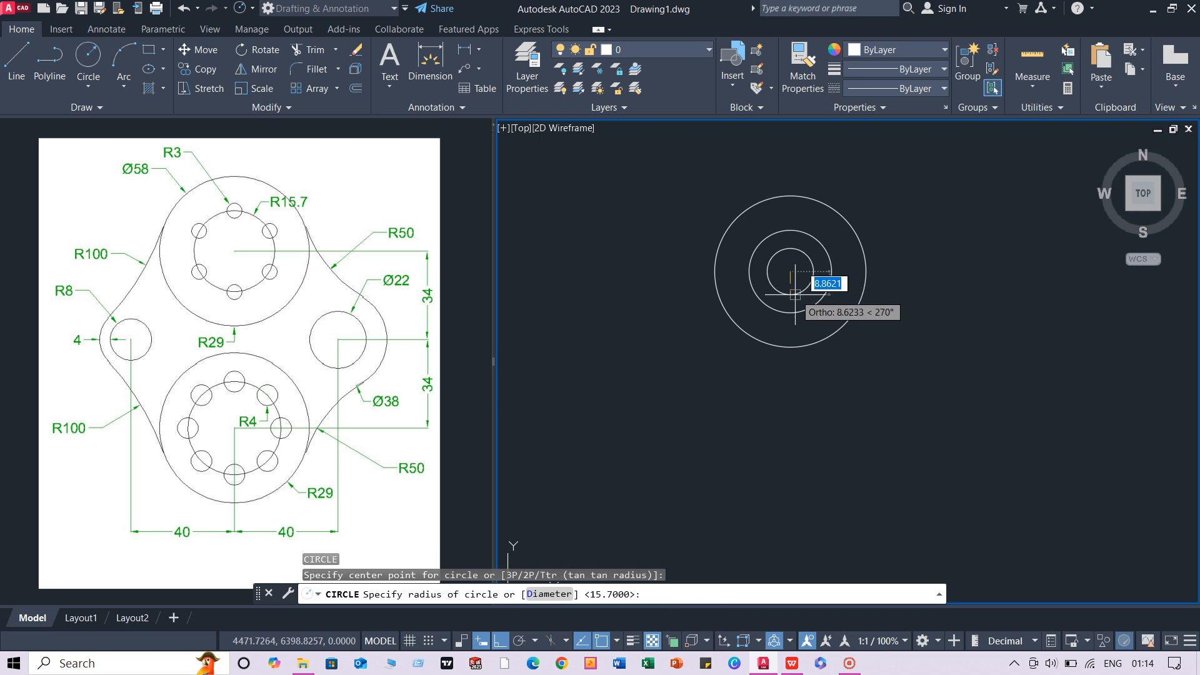
type("d")
key("Return")
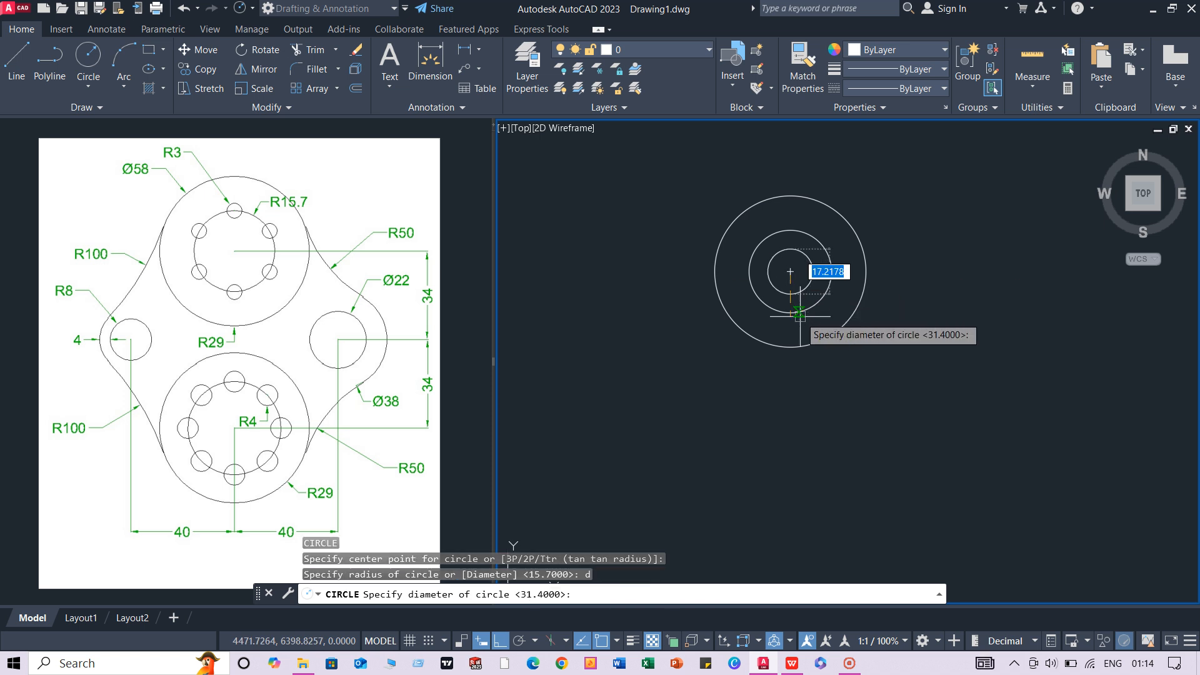
type("2")
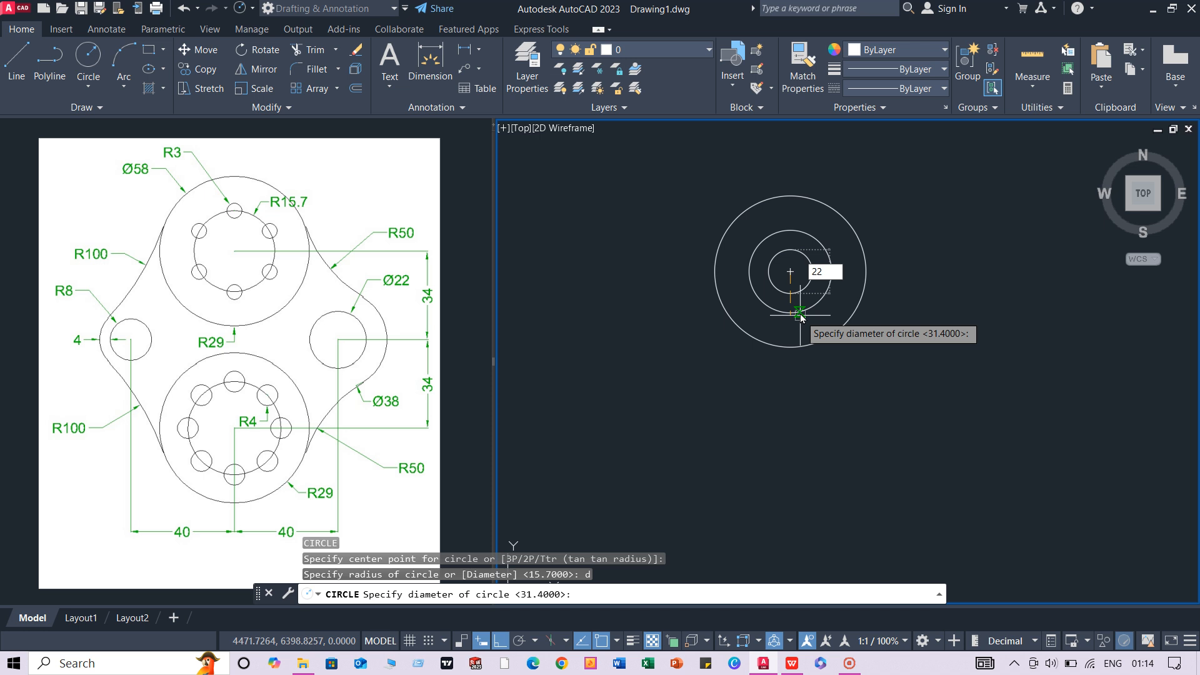
type("2")
key("Return")
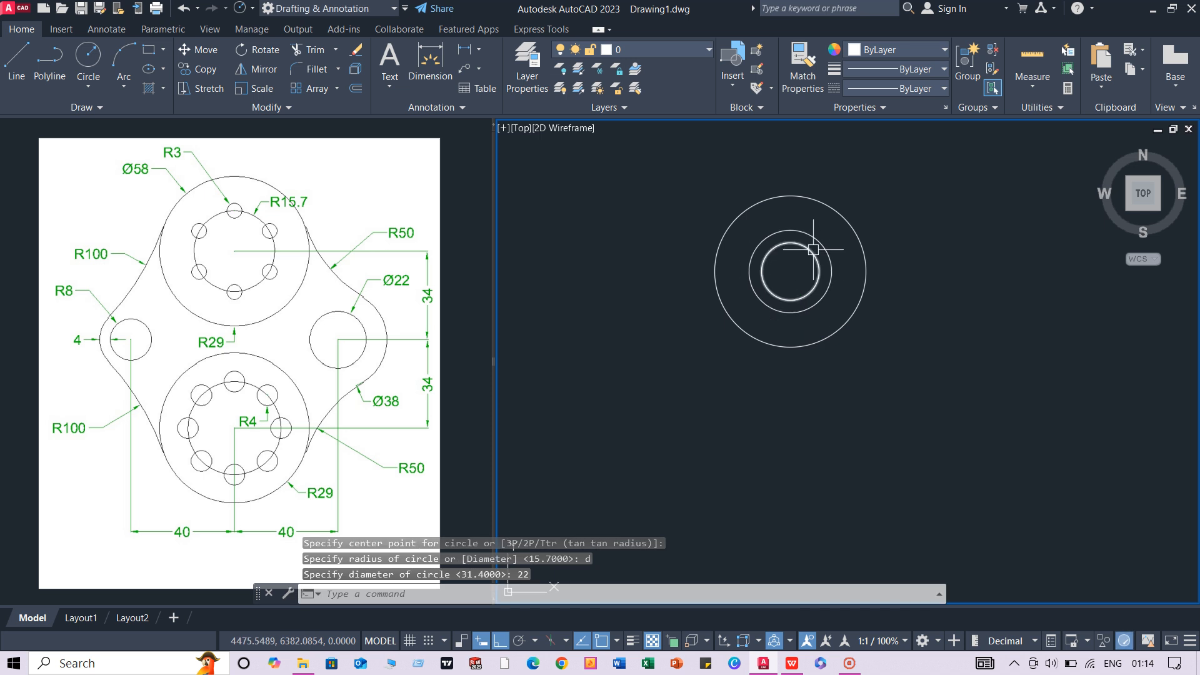
Move the 22 diameter circle 34 units straight down from its centre
left_click(813, 249)
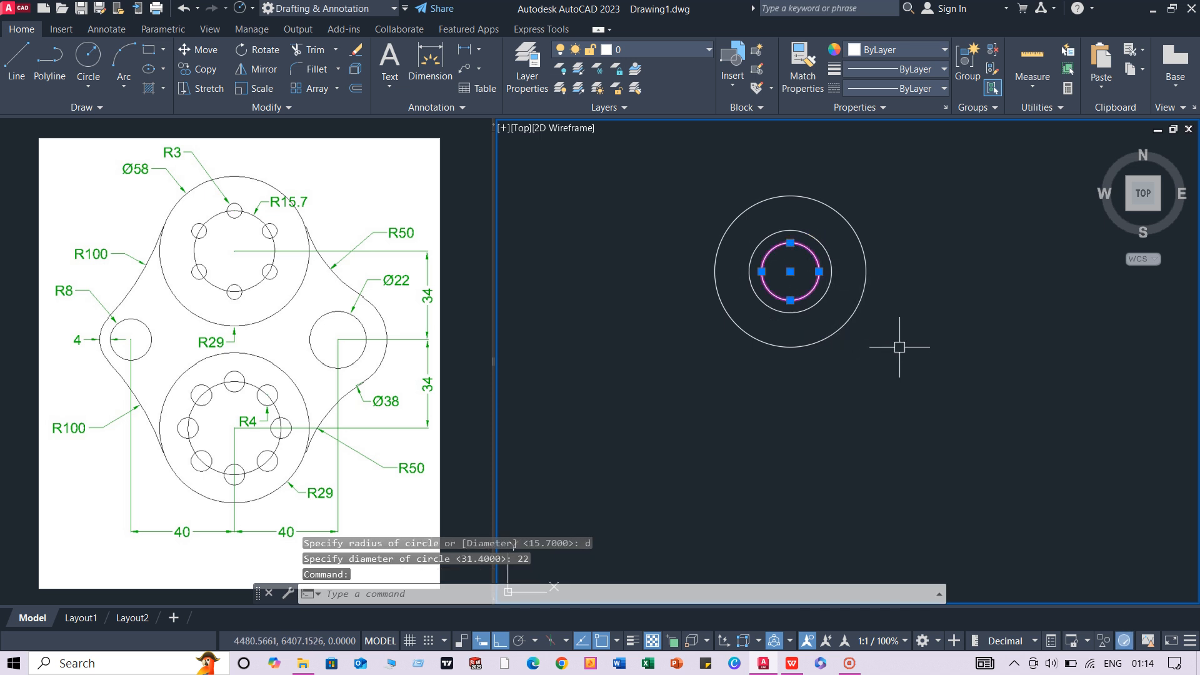
key("Return")
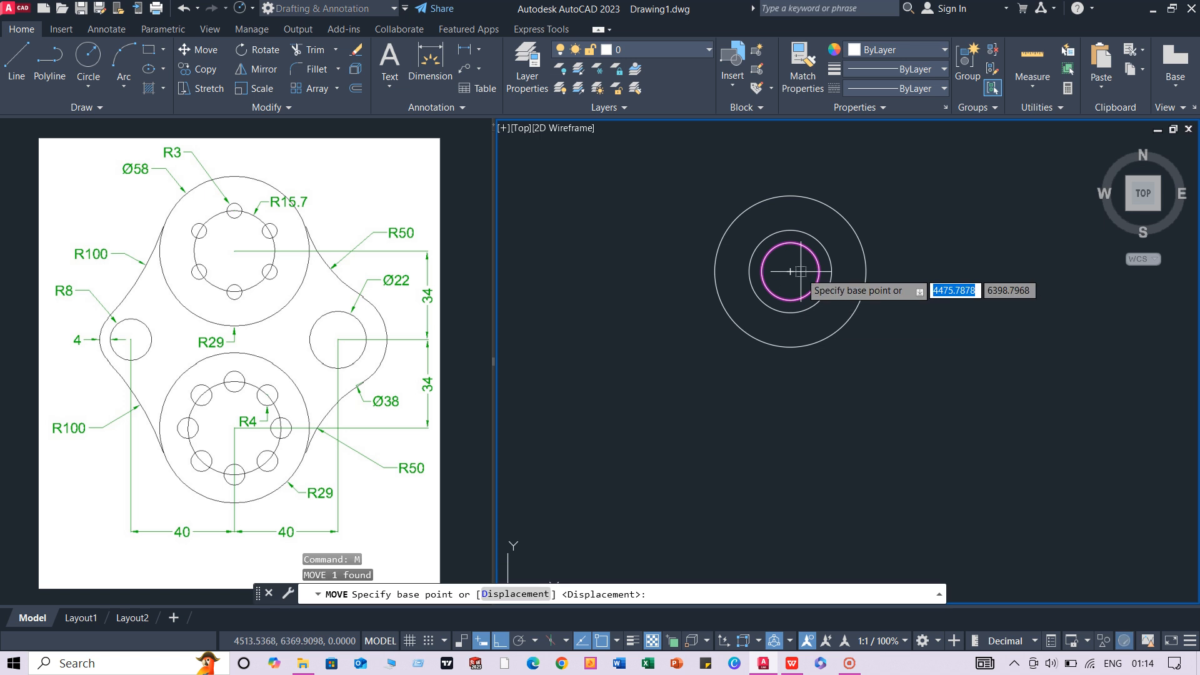
left_click(791, 270)
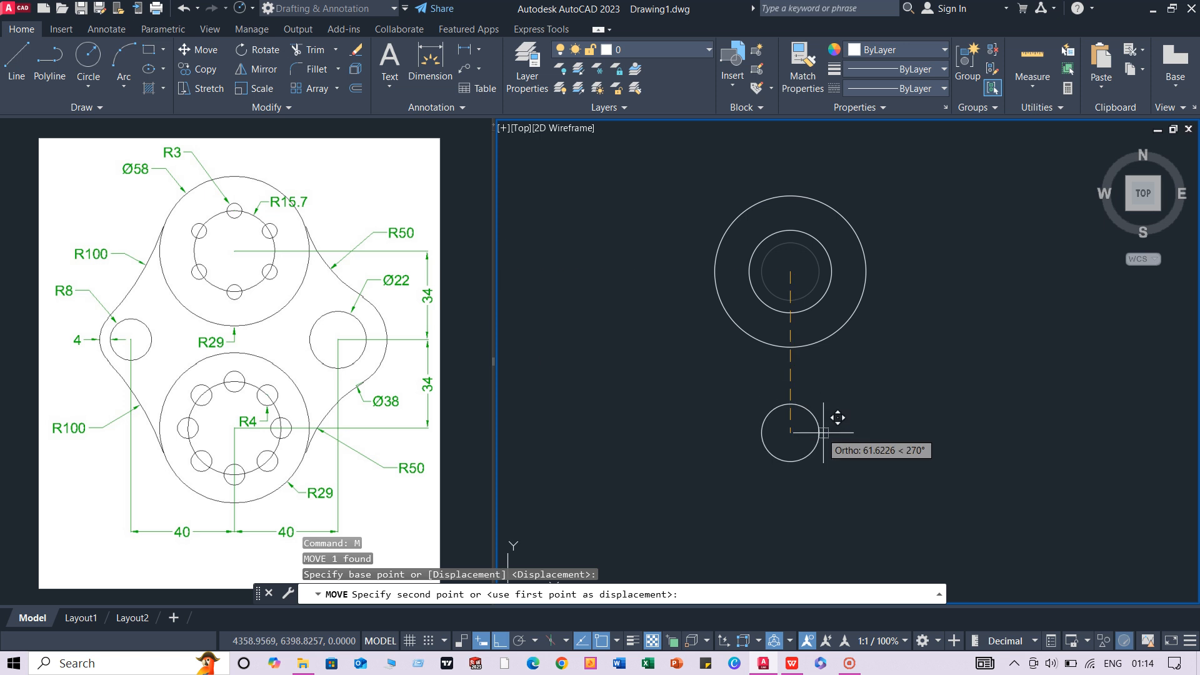
type("34")
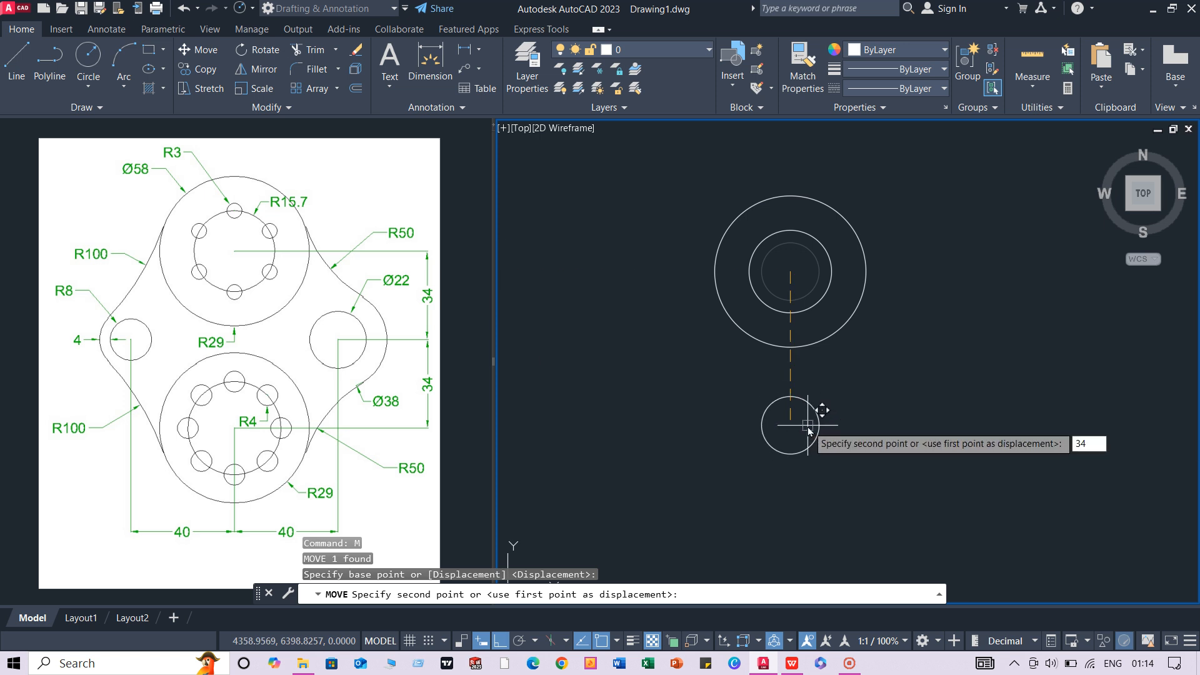
key("Return")
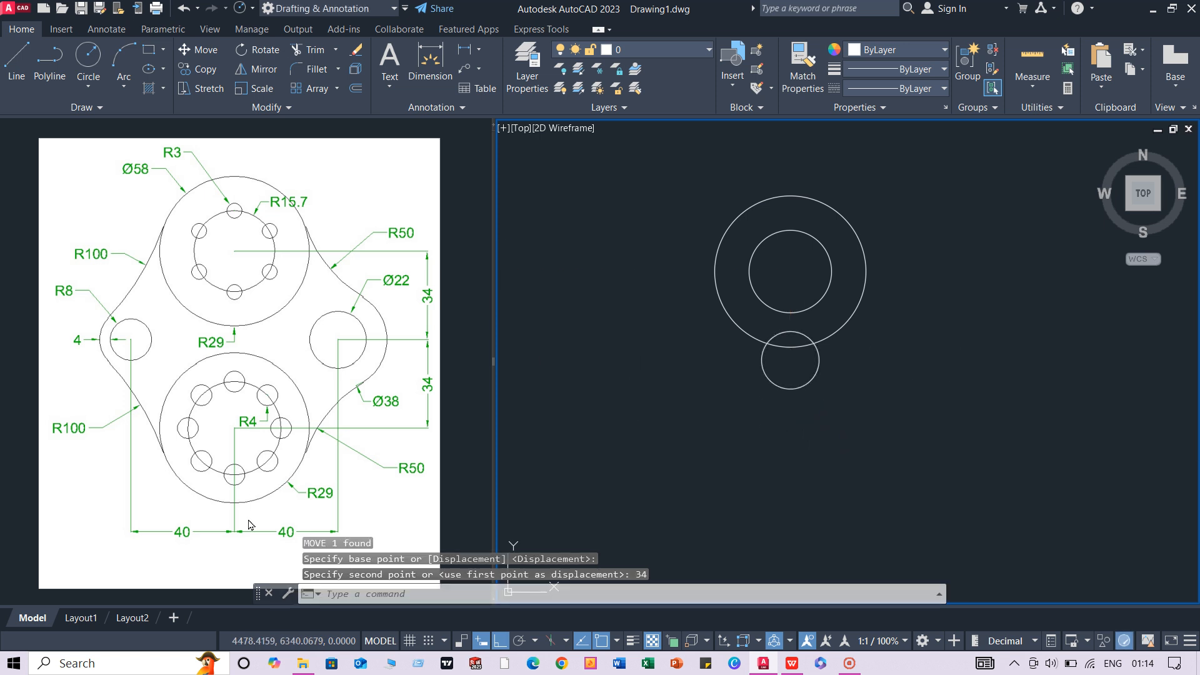
Move the 22 diameter circle 40 units horizontally to the right from its centre
left_click(796, 385)
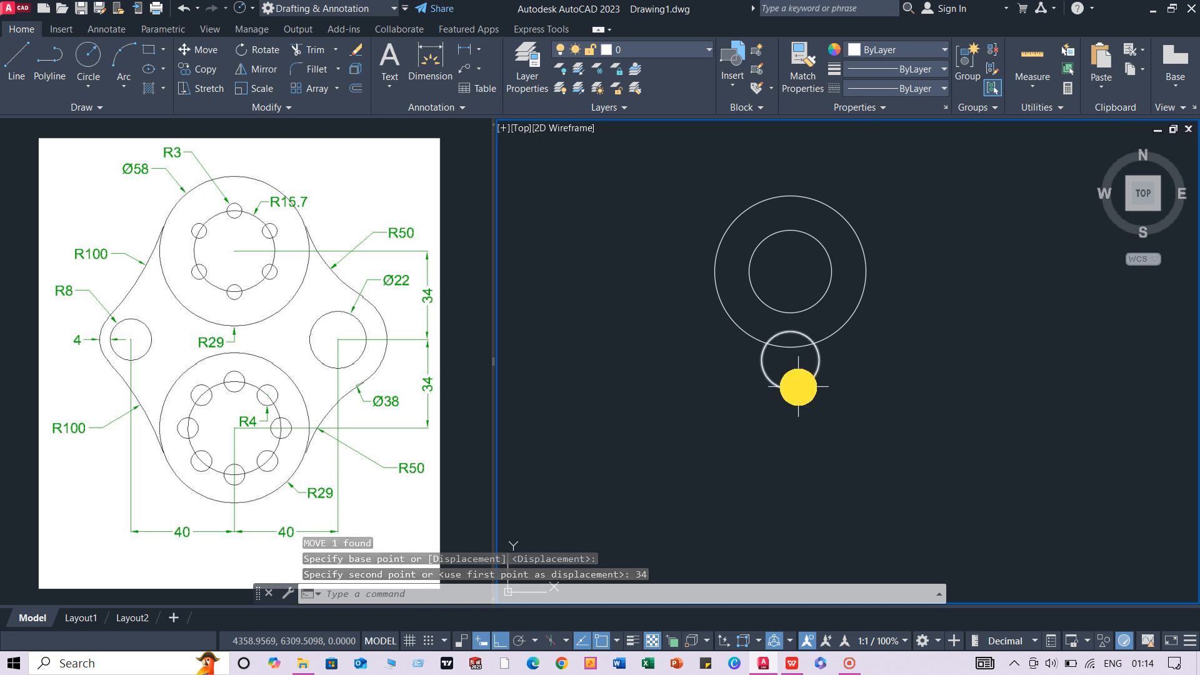
key("Return")
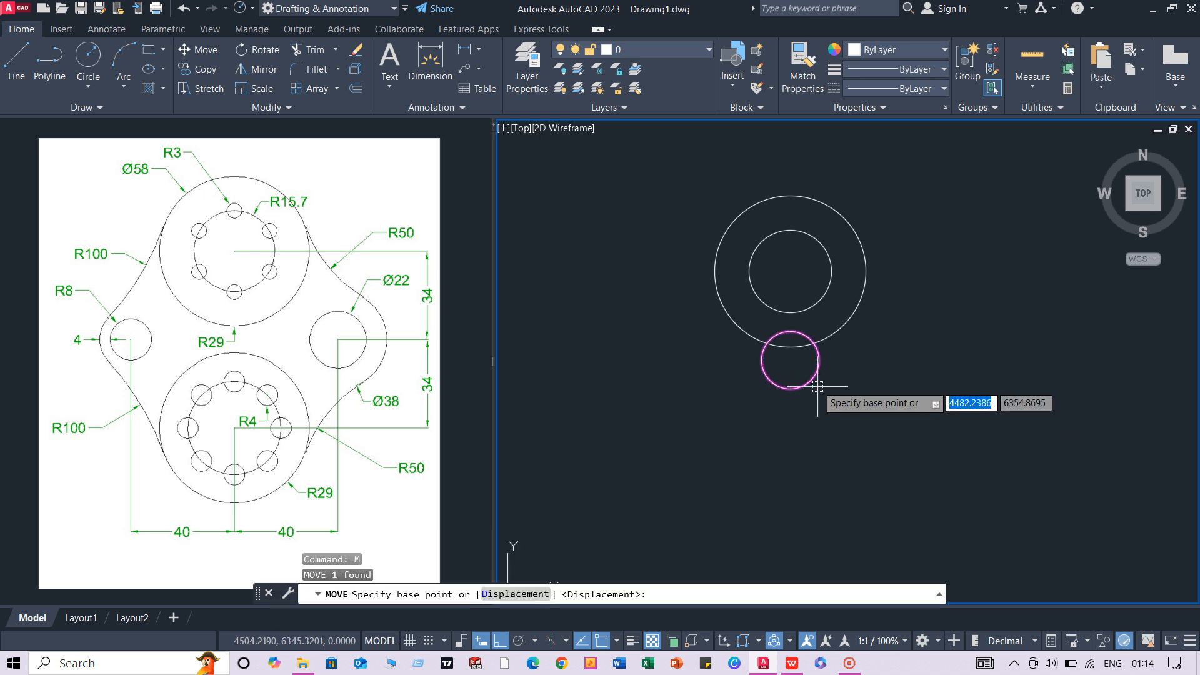
left_click(790, 360)
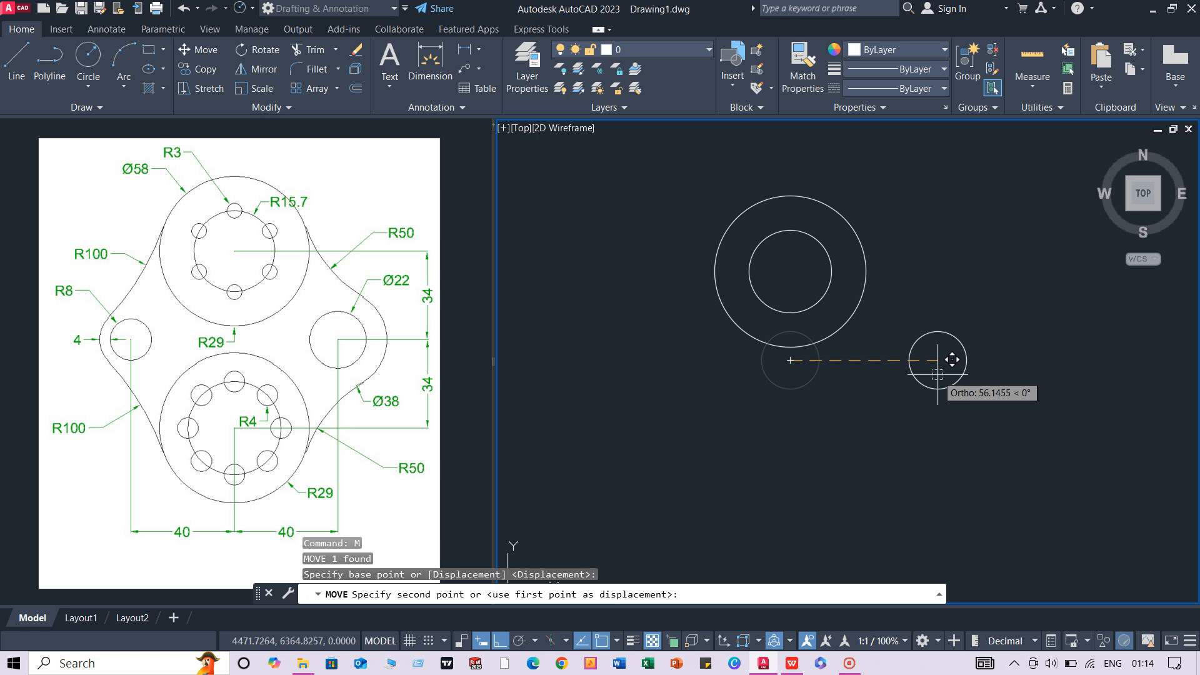
type("40")
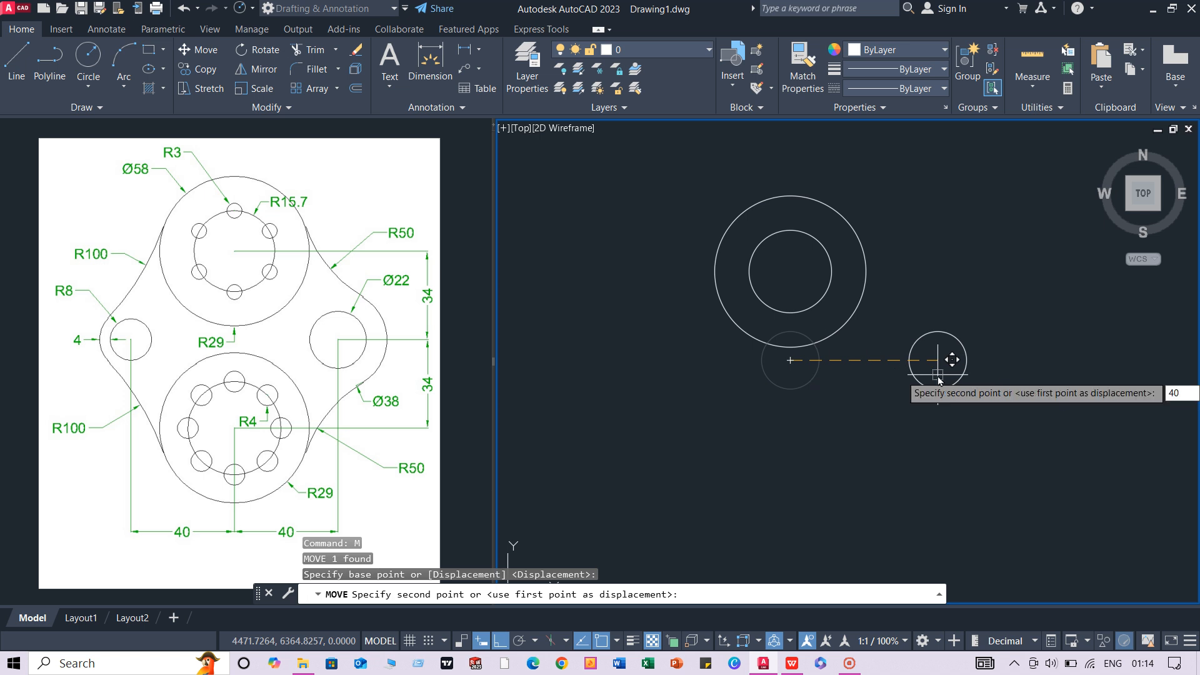
key("Return")
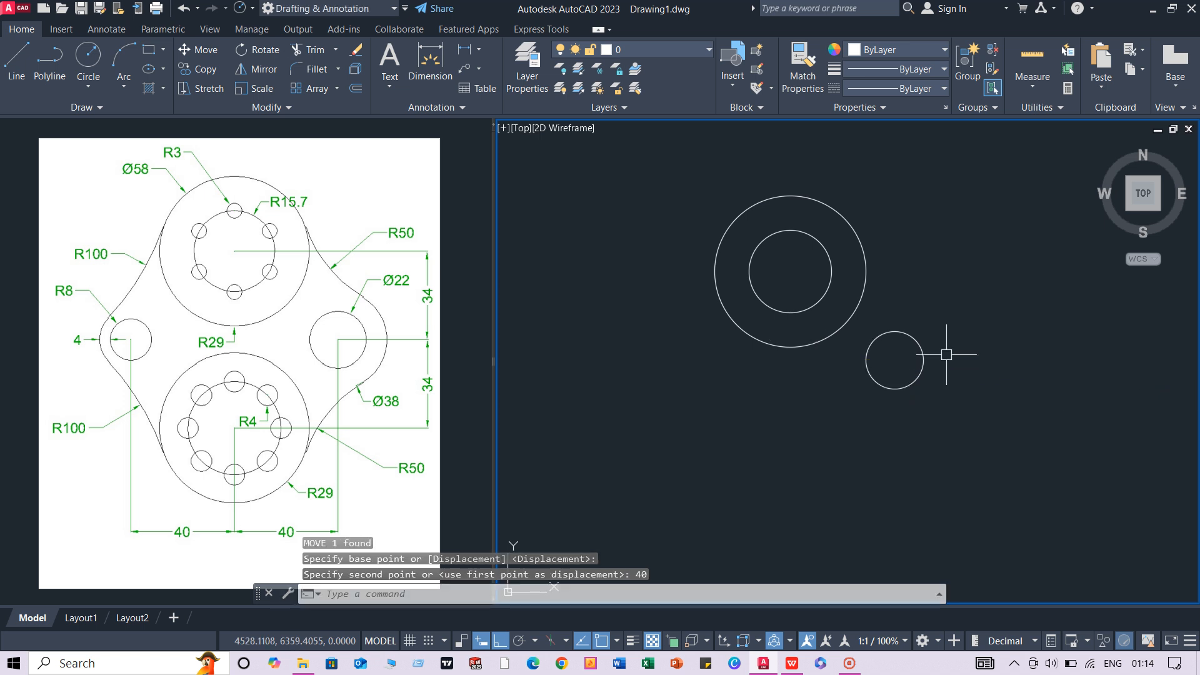
Mirror the 22 diameter circle about the vertical axis through the large circle's centre, keeping the source circle
left_click(904, 333)
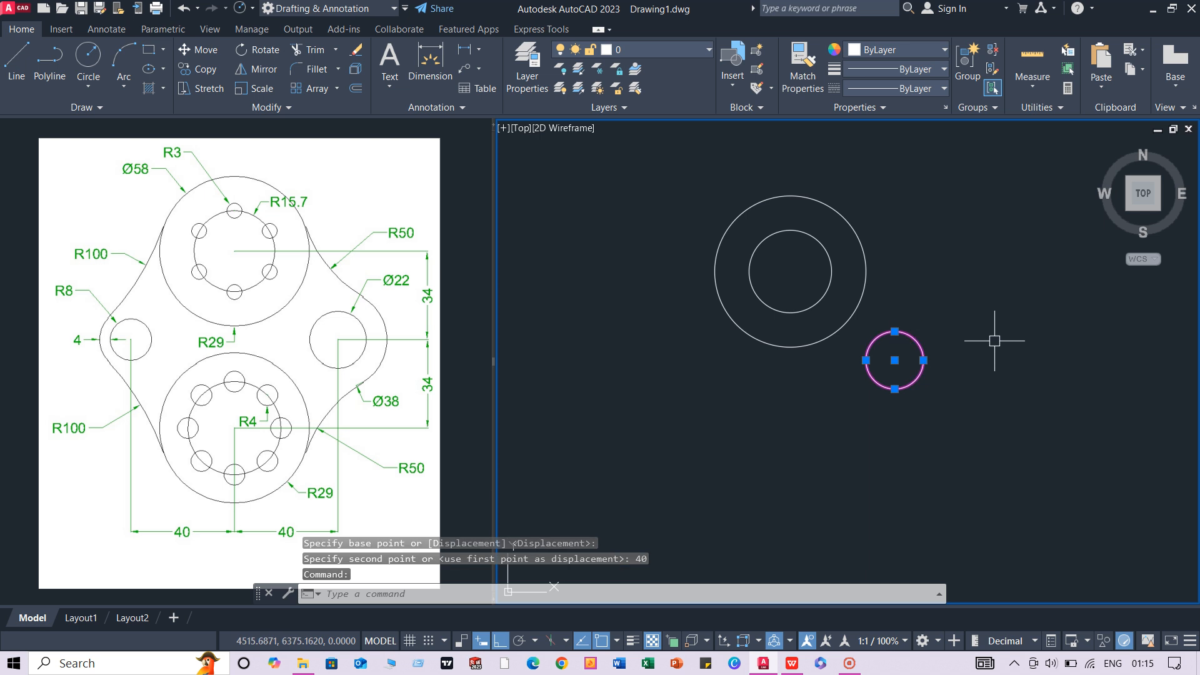
type("mi")
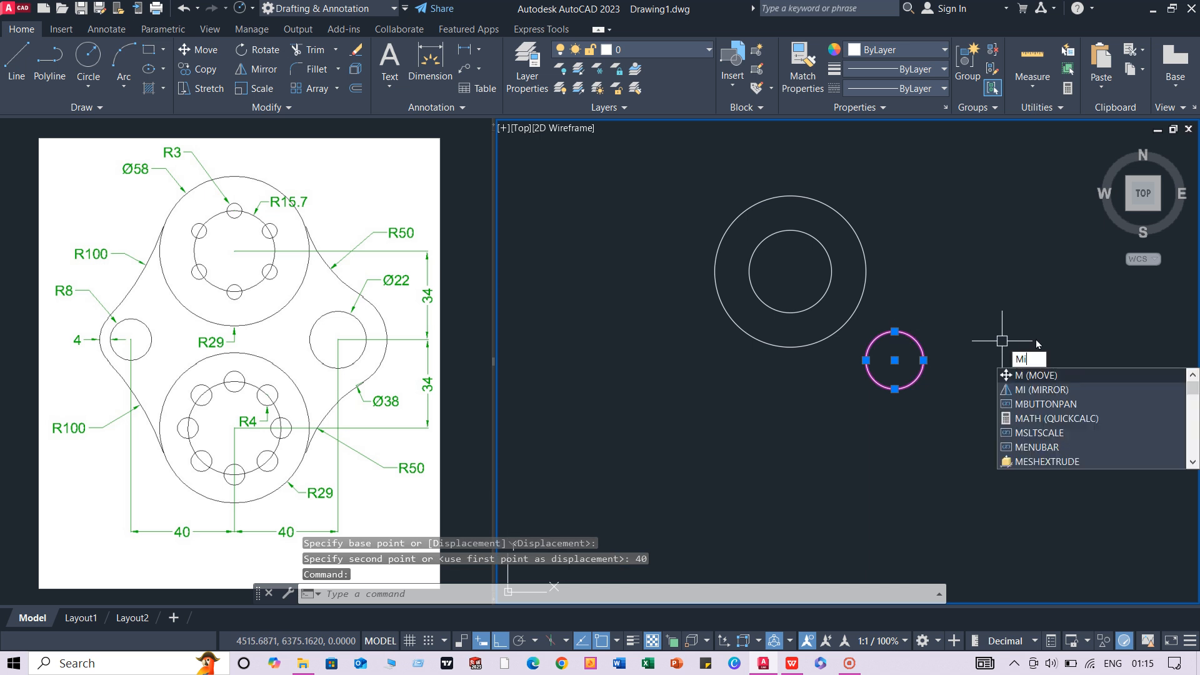
left_click(1039, 378)
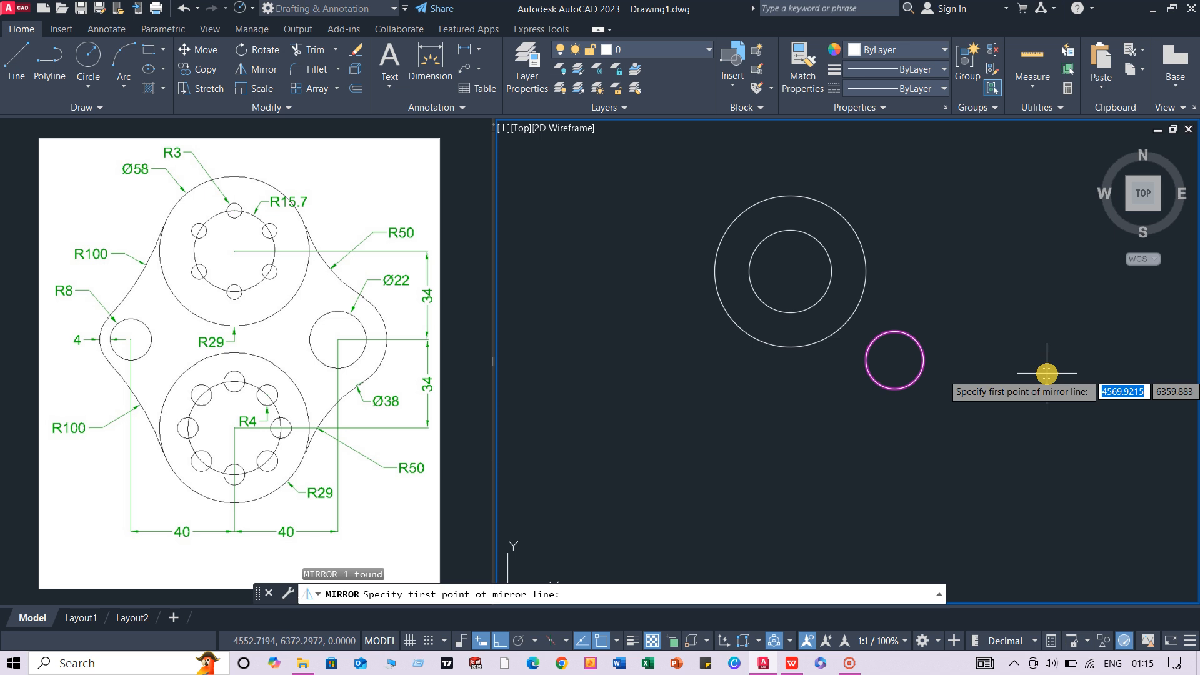
left_click(791, 232)
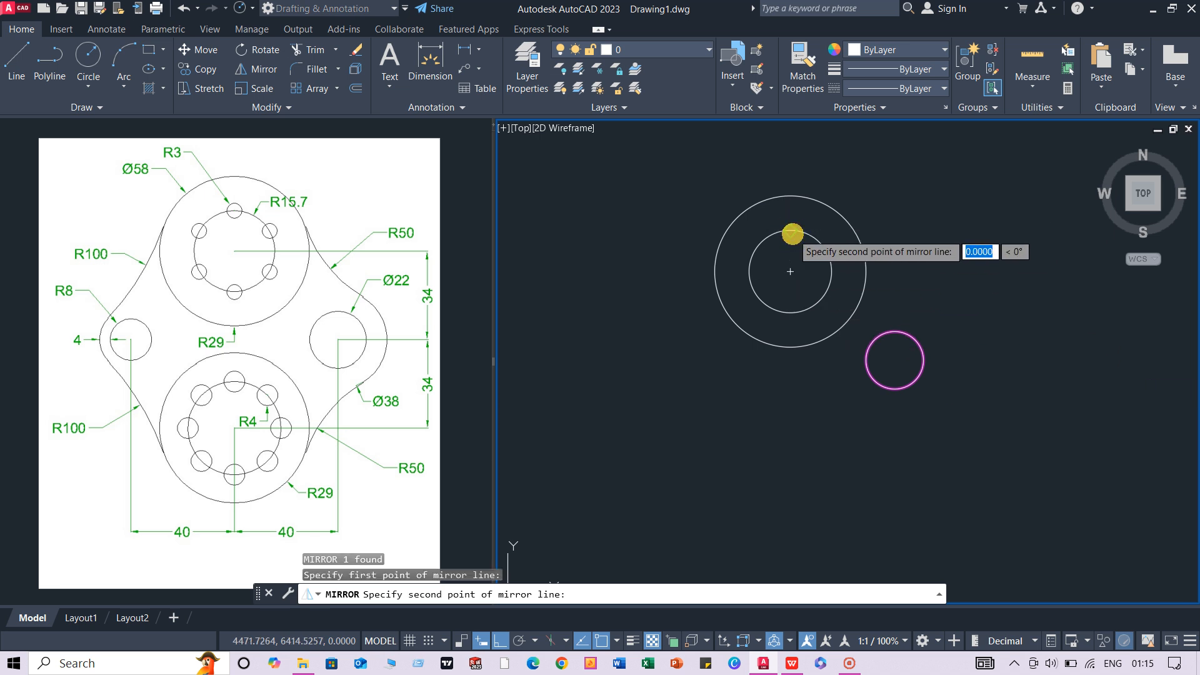
left_click(789, 272)
left_click(825, 323)
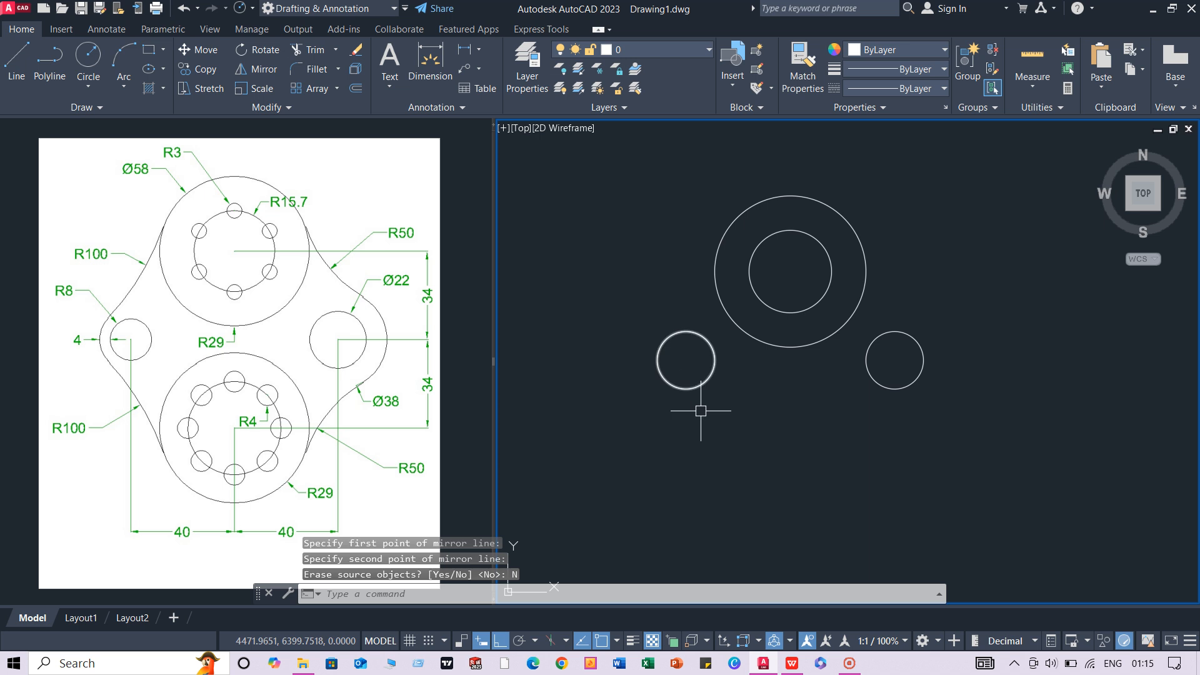
Draw a circle of radius 8 at the centre of the mirrored circle on the drawing's left side
type("c")
key("Return")
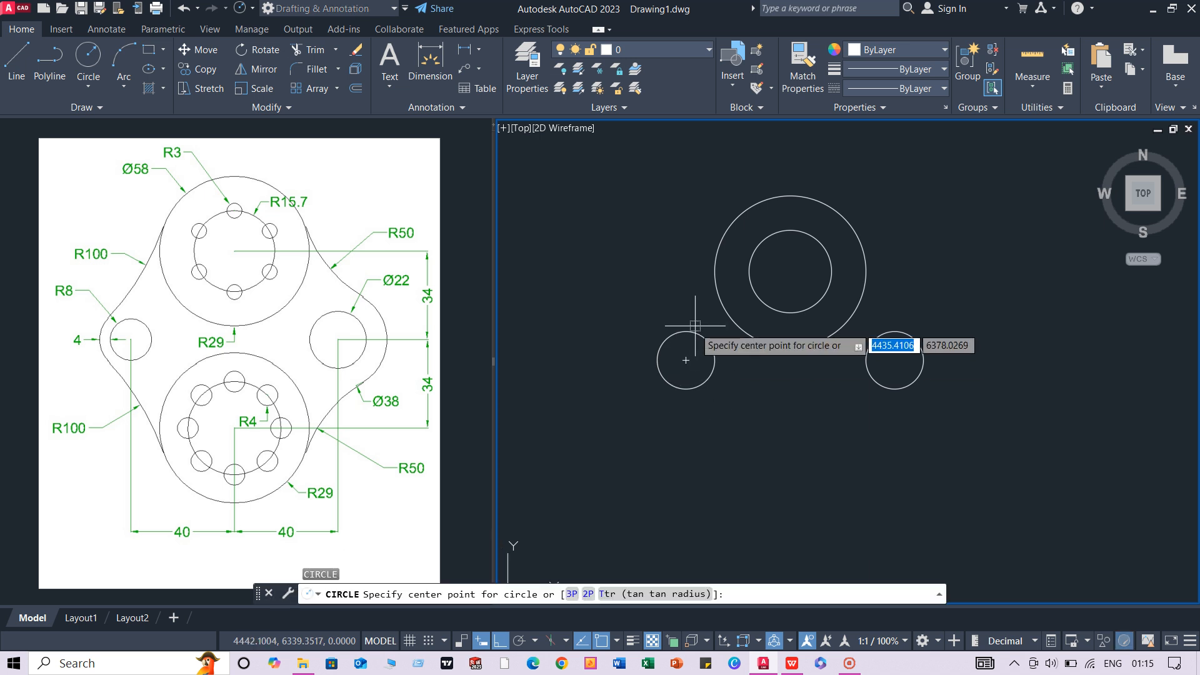
left_click(686, 360)
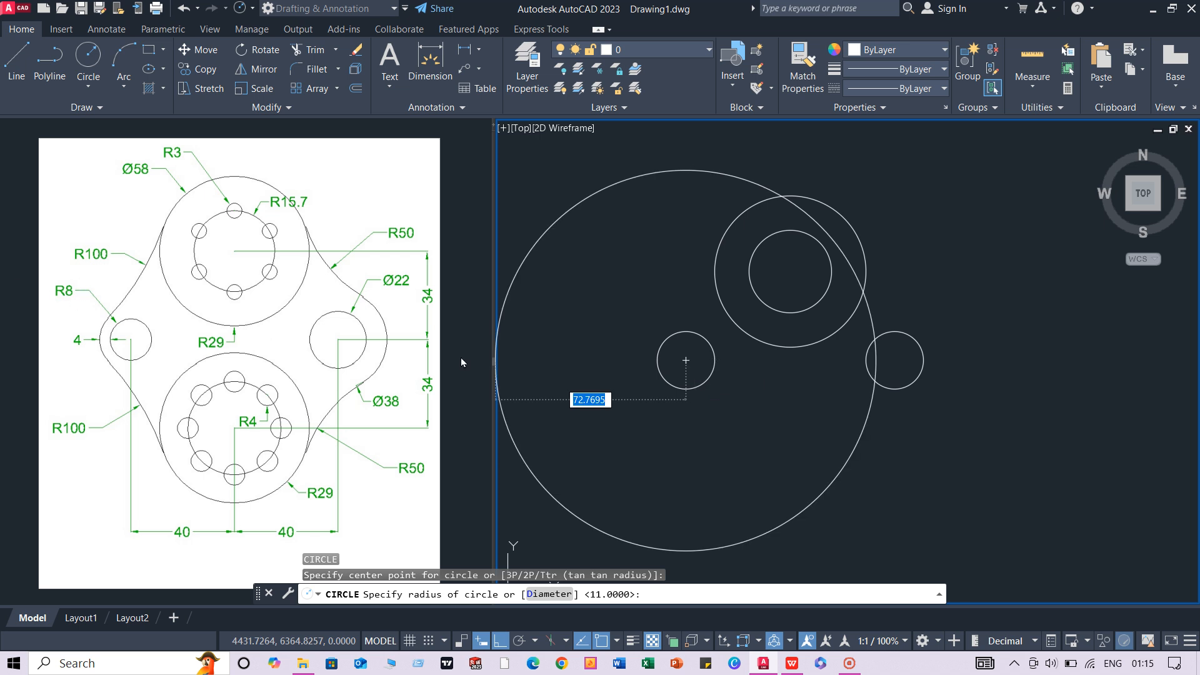
type("b")
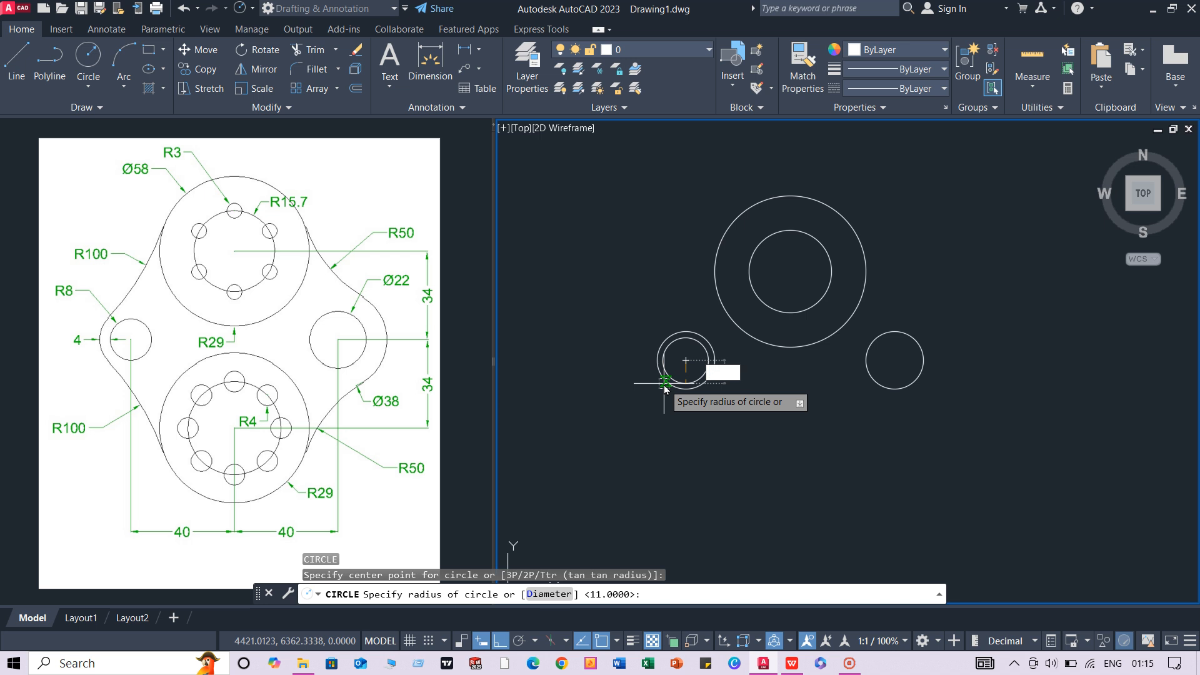
key("Return")
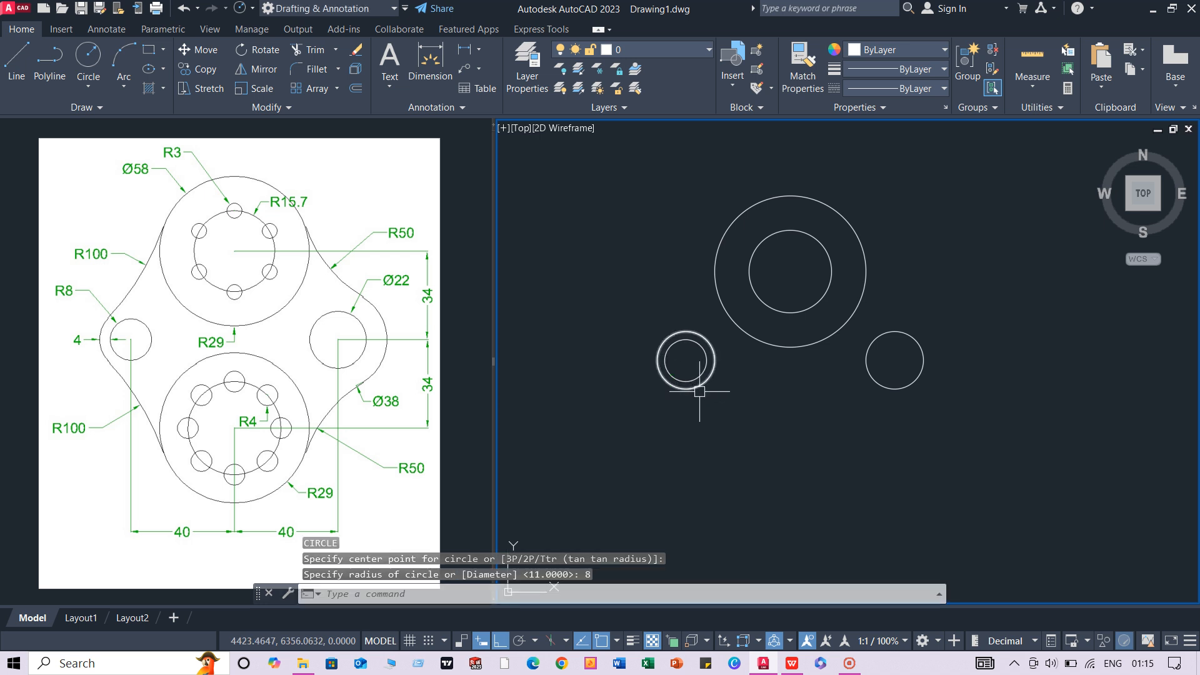
Erase the mirrored 22 diameter circle around the radius 8 circle
left_click(701, 335)
key("Delete")
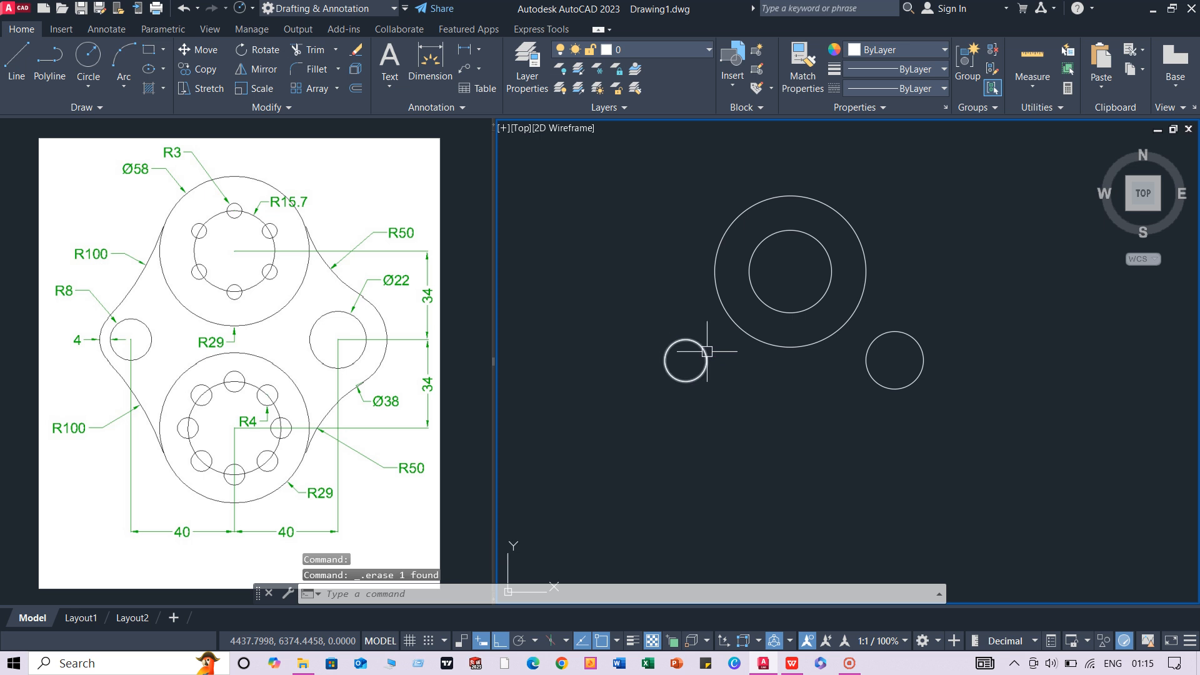
key("Return")
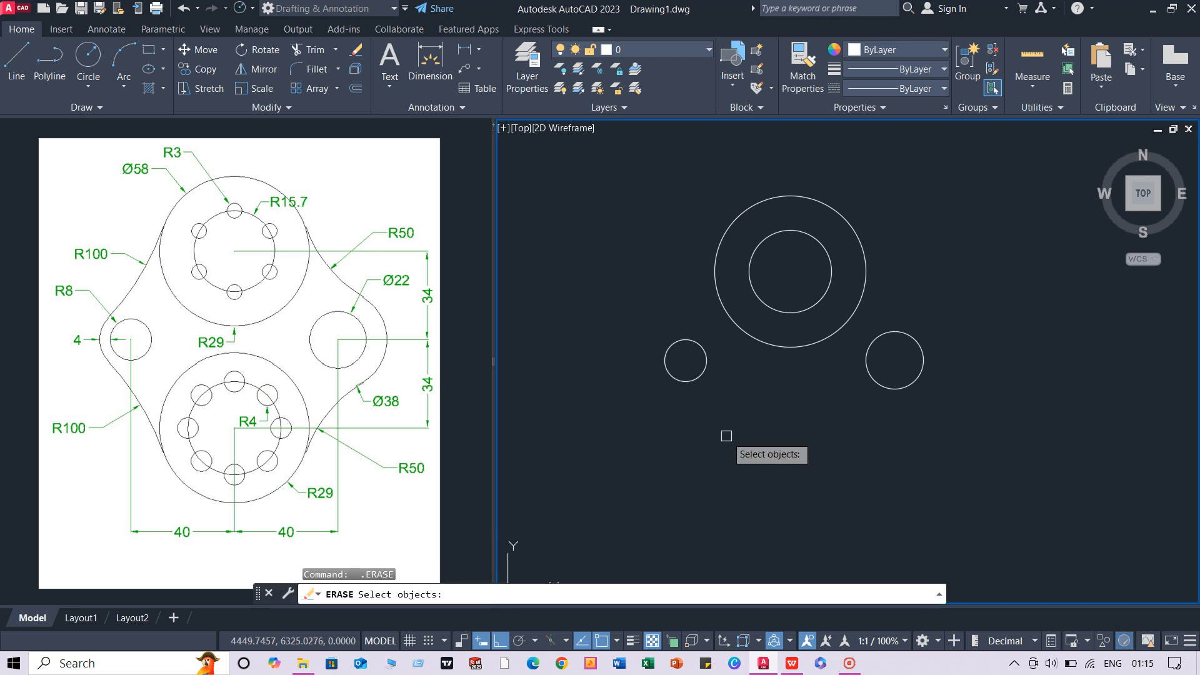
Draw a circle of radius 12 concentric with the radius 8 circle on the drawing's left side
key("Return")
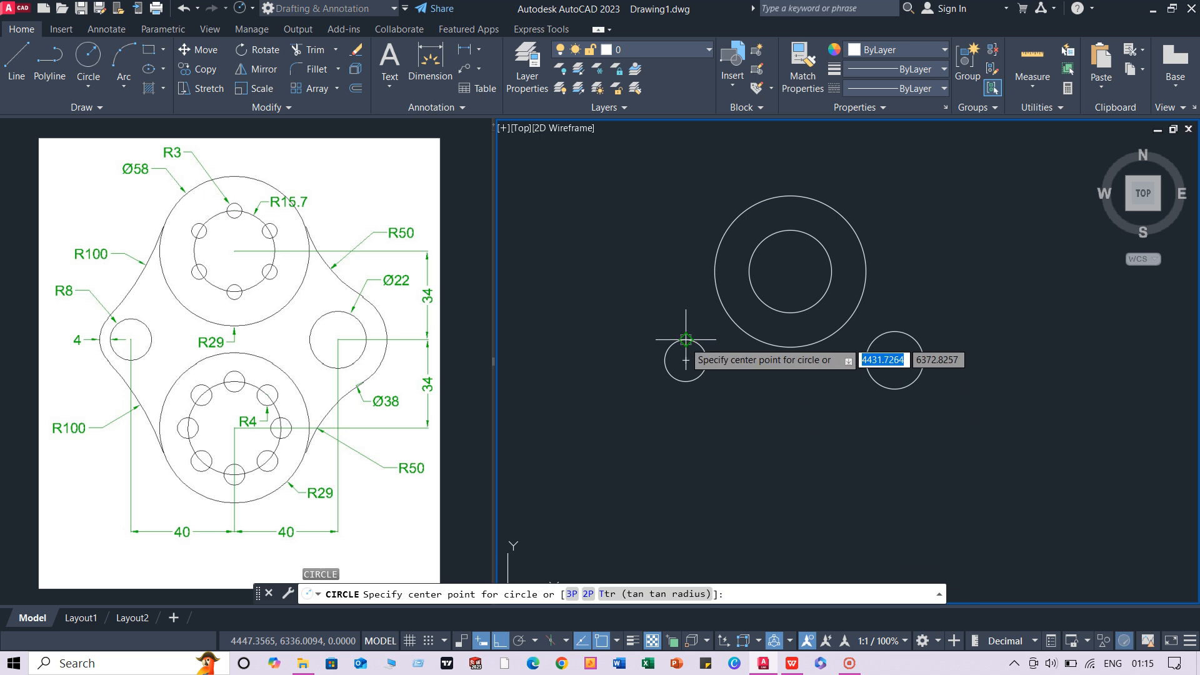
left_click(685, 360)
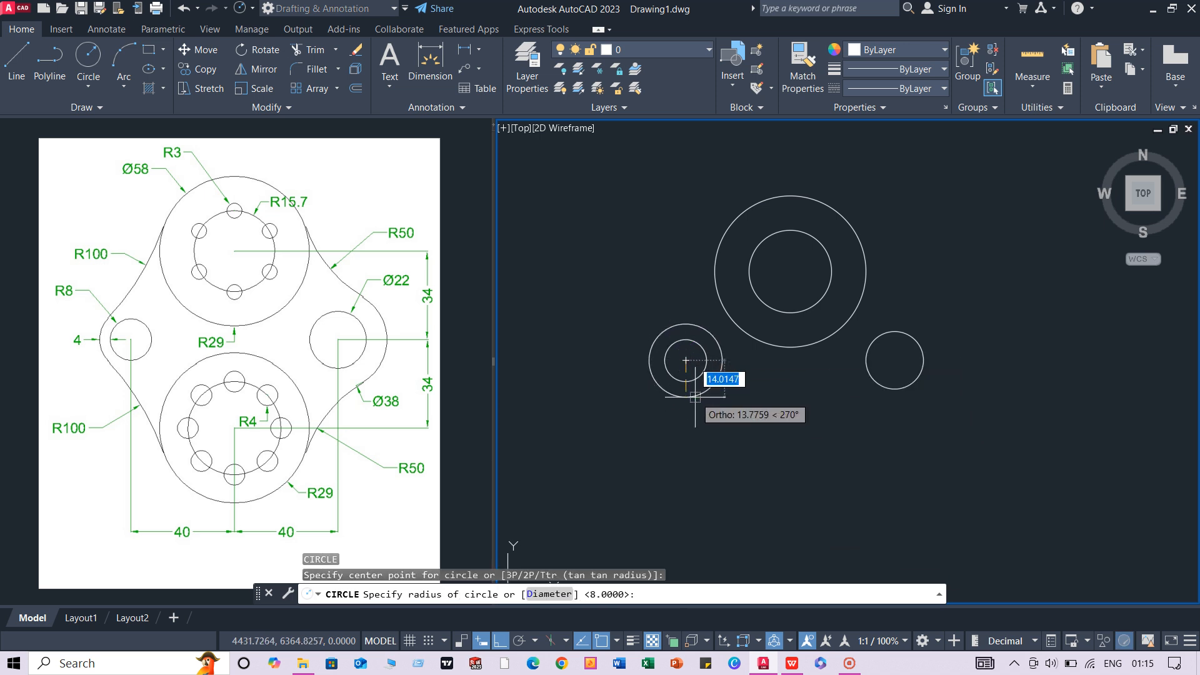
type("12")
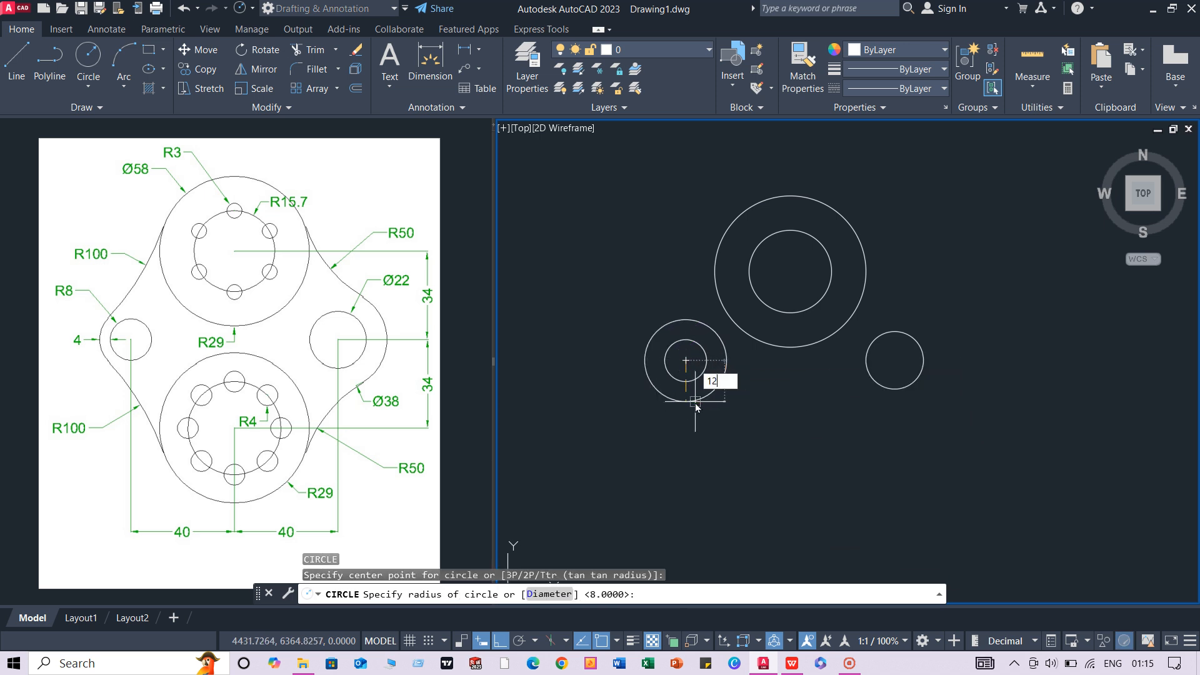
key("Return")
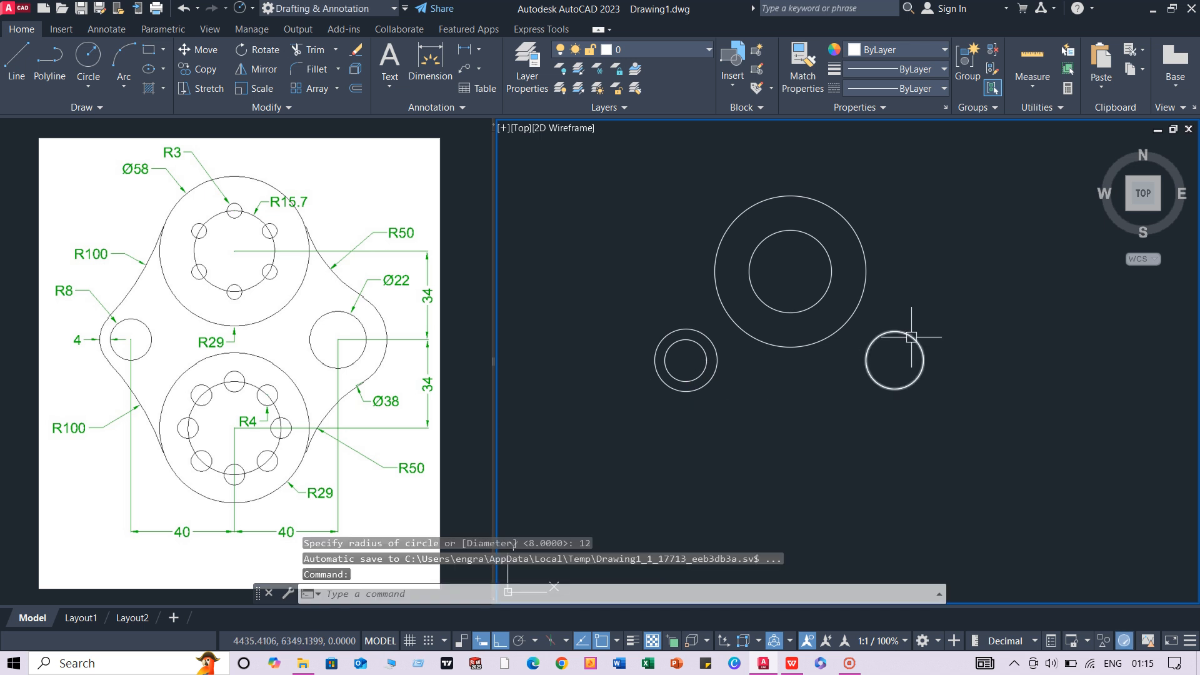
Draw a 38 diameter circle concentric with the 22 diameter circle on the drawing's right side
key("Return")
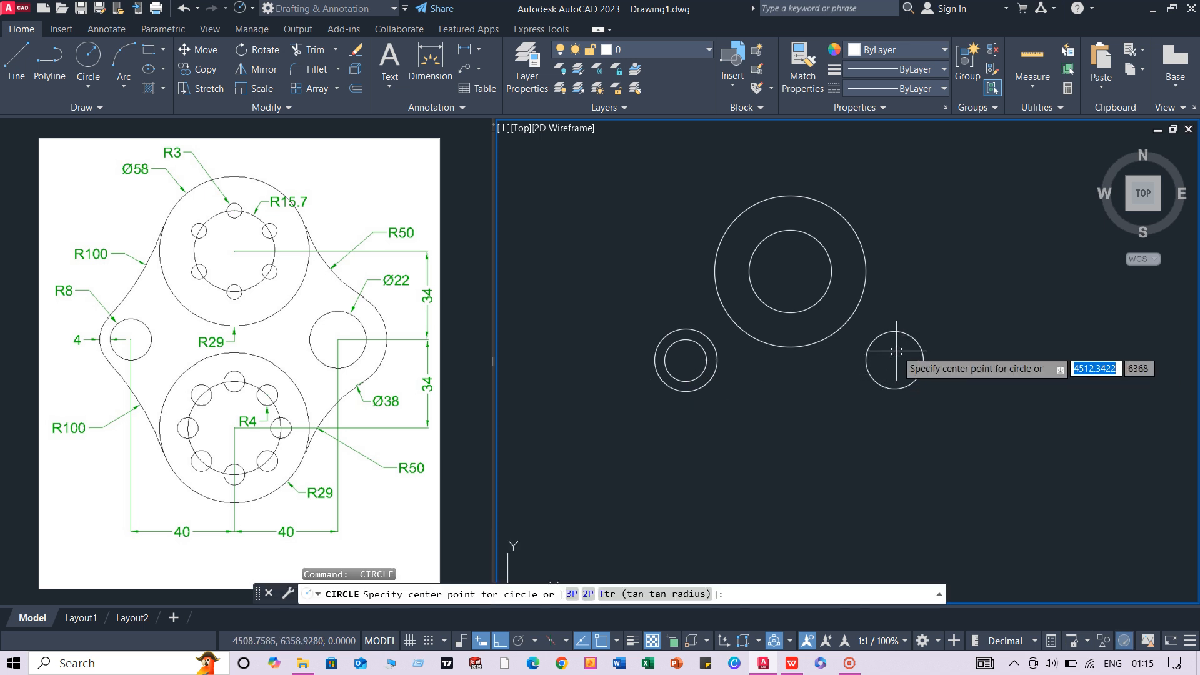
left_click(894, 360)
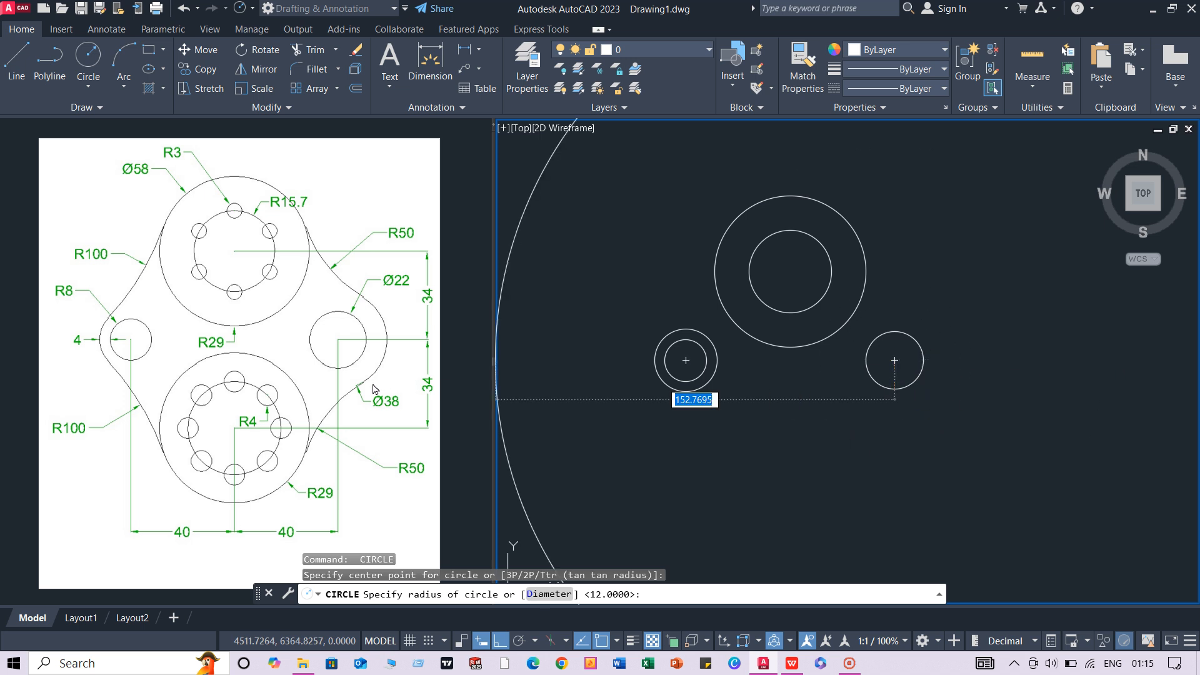
type("d")
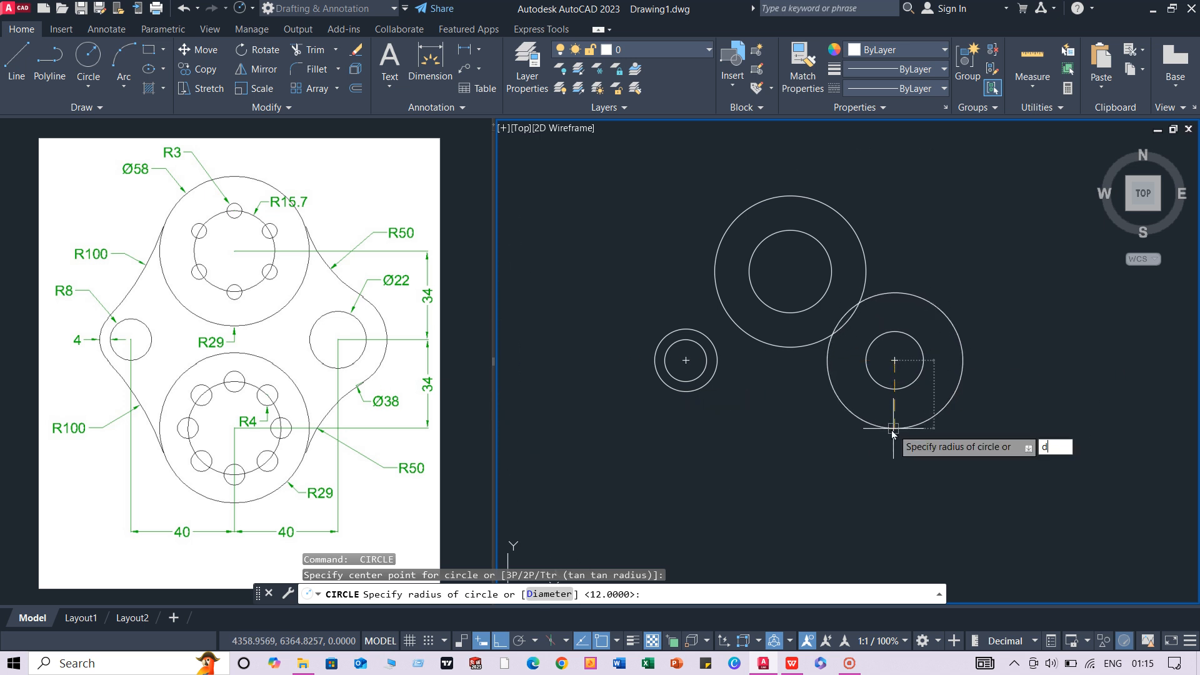
key("Return")
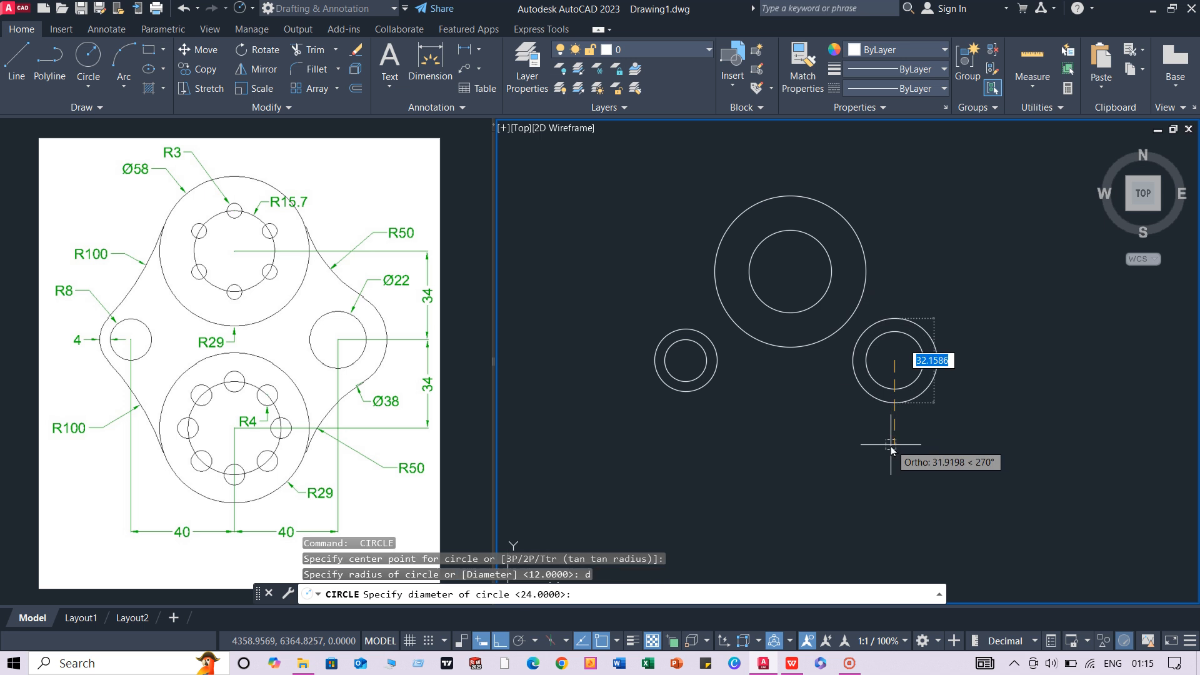
type("38")
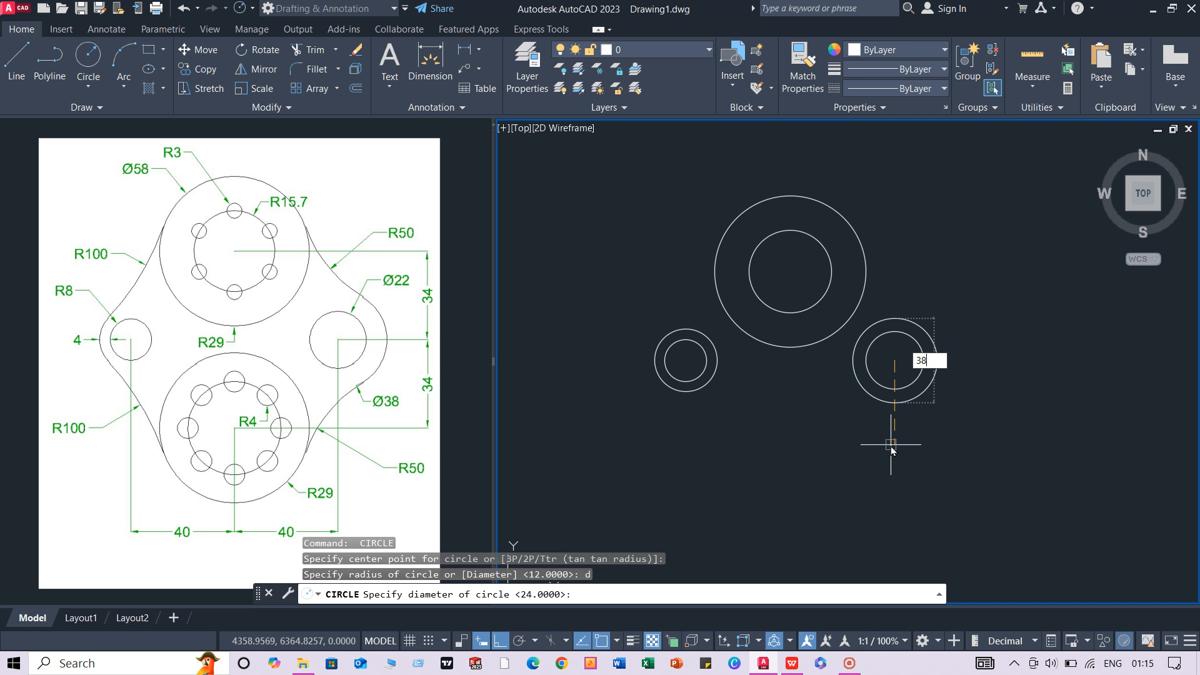
key("Return")
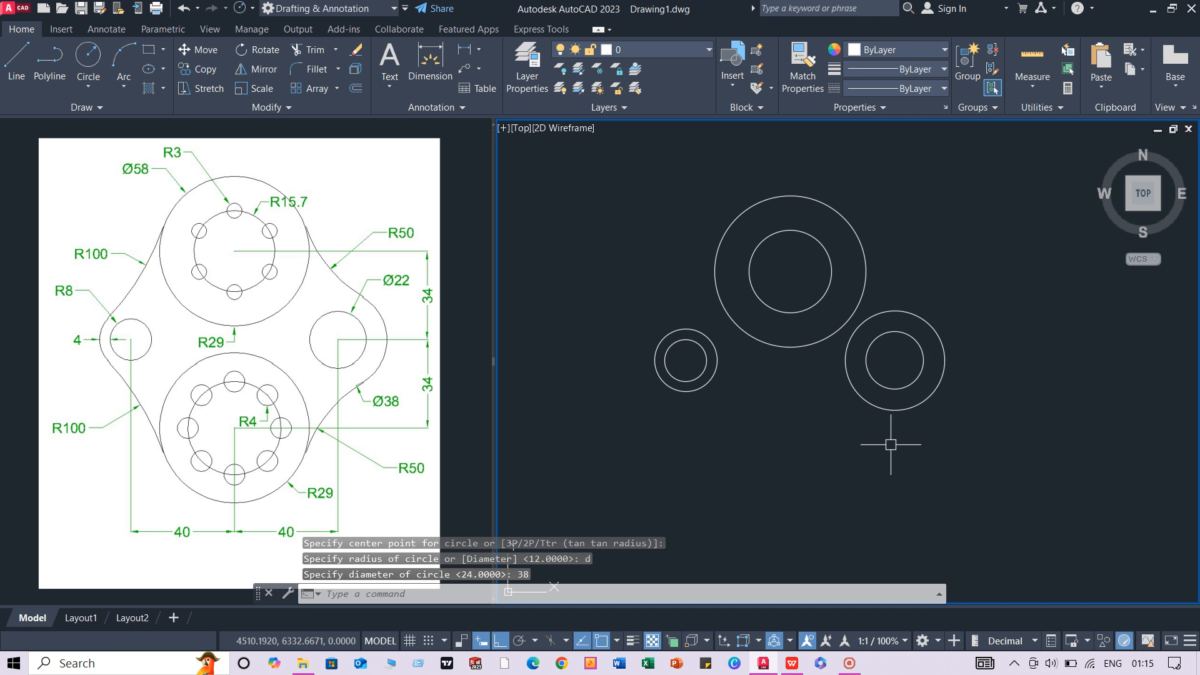
Mirror the two upper concentric circles about the horizontal line through the side circles' centres, keeping the source circles
left_click(884, 200)
left_click(803, 255)
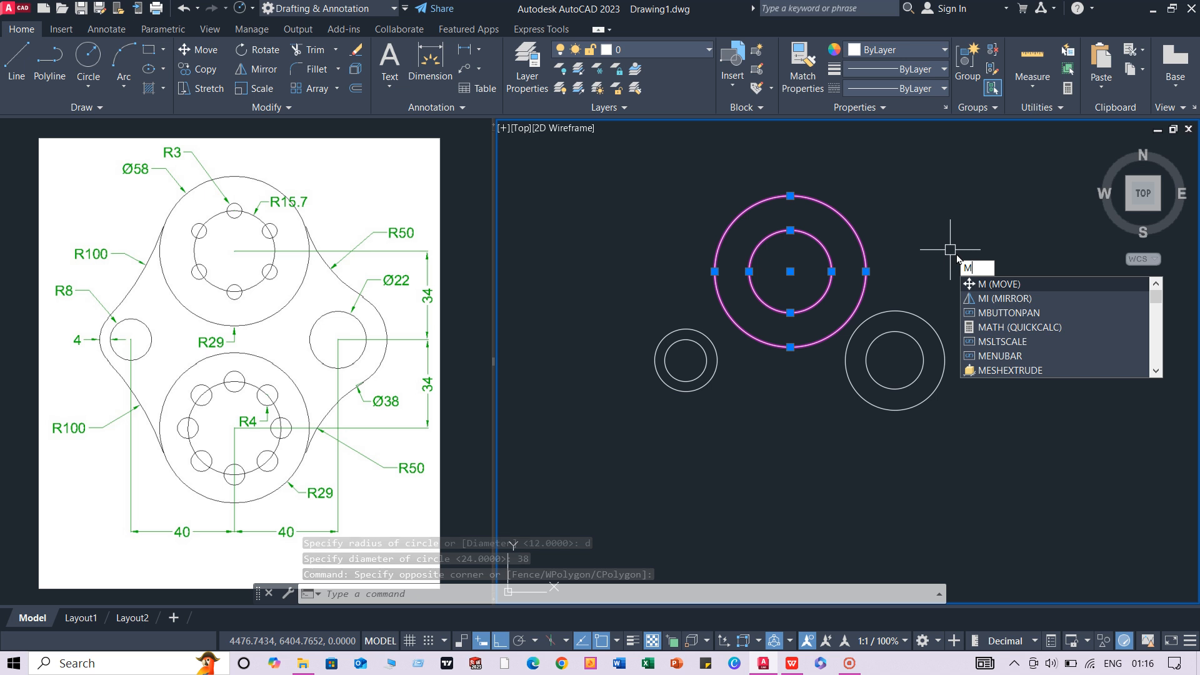
left_click(982, 300)
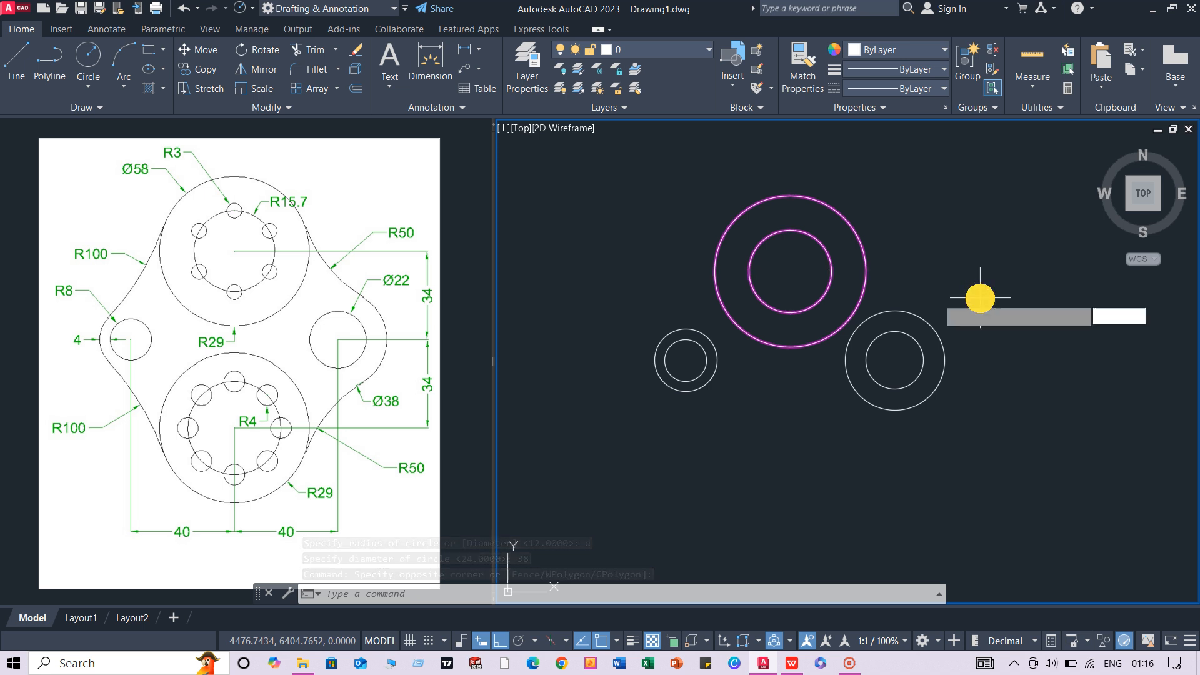
left_click(685, 360)
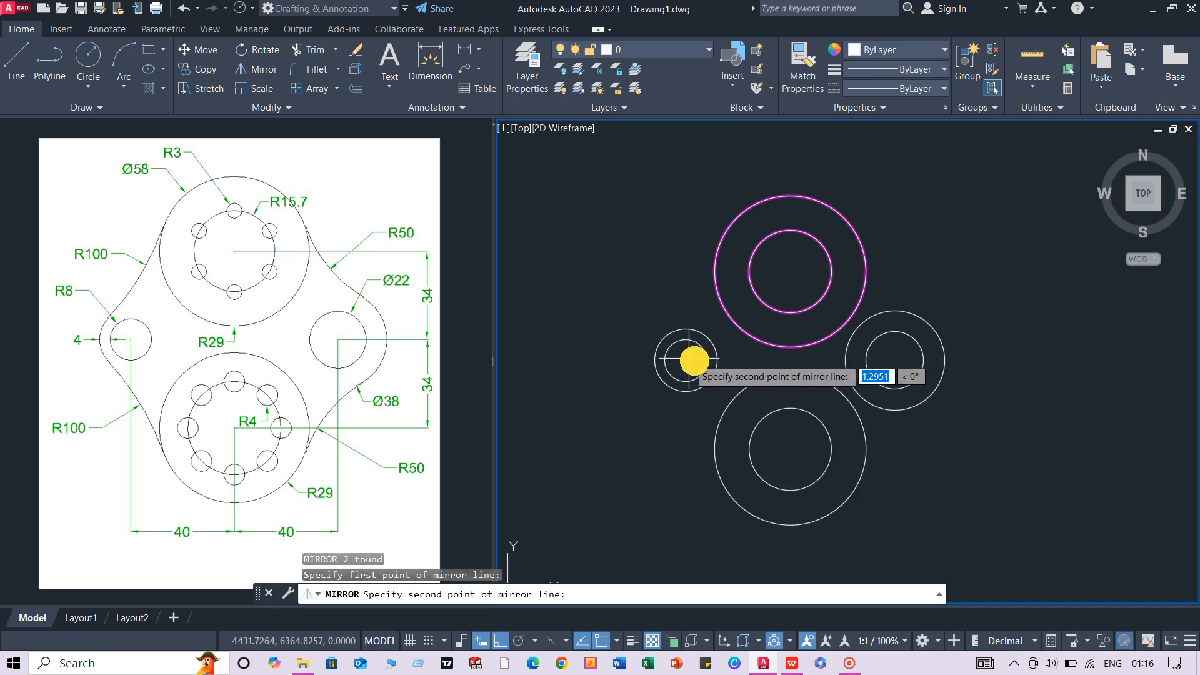
left_click(894, 364)
left_click(913, 417)
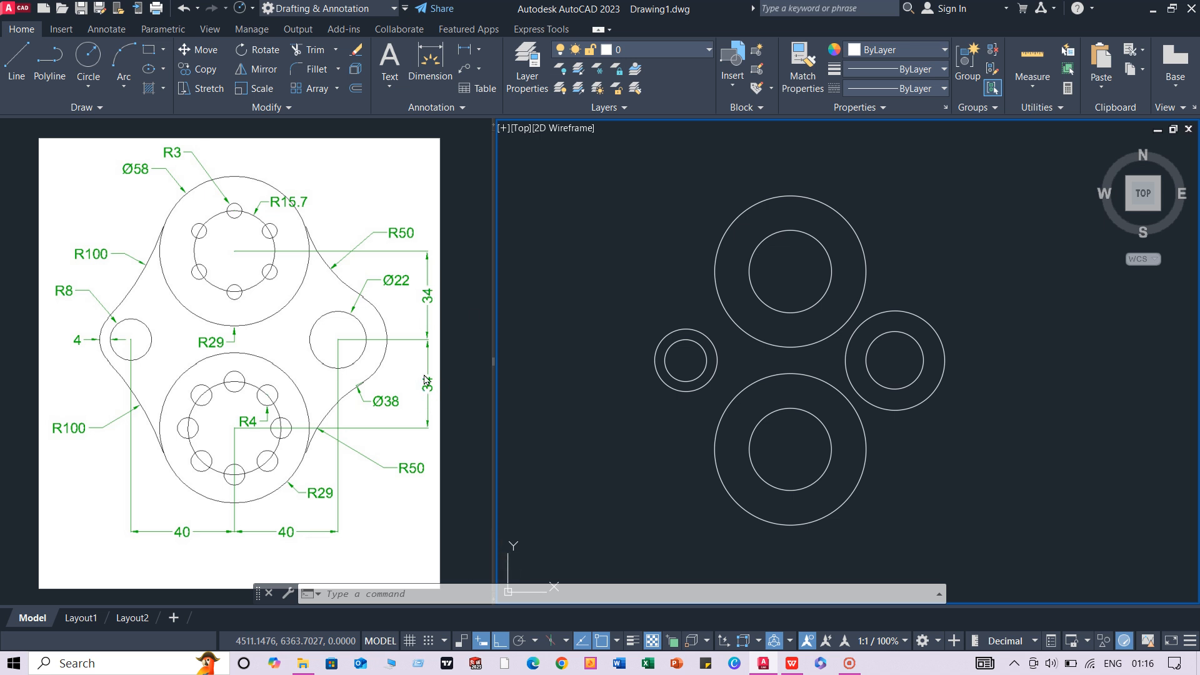
Place a vertical linear dimension between the centres of the upper and lower large circles to check their spacing
left_click(465, 51)
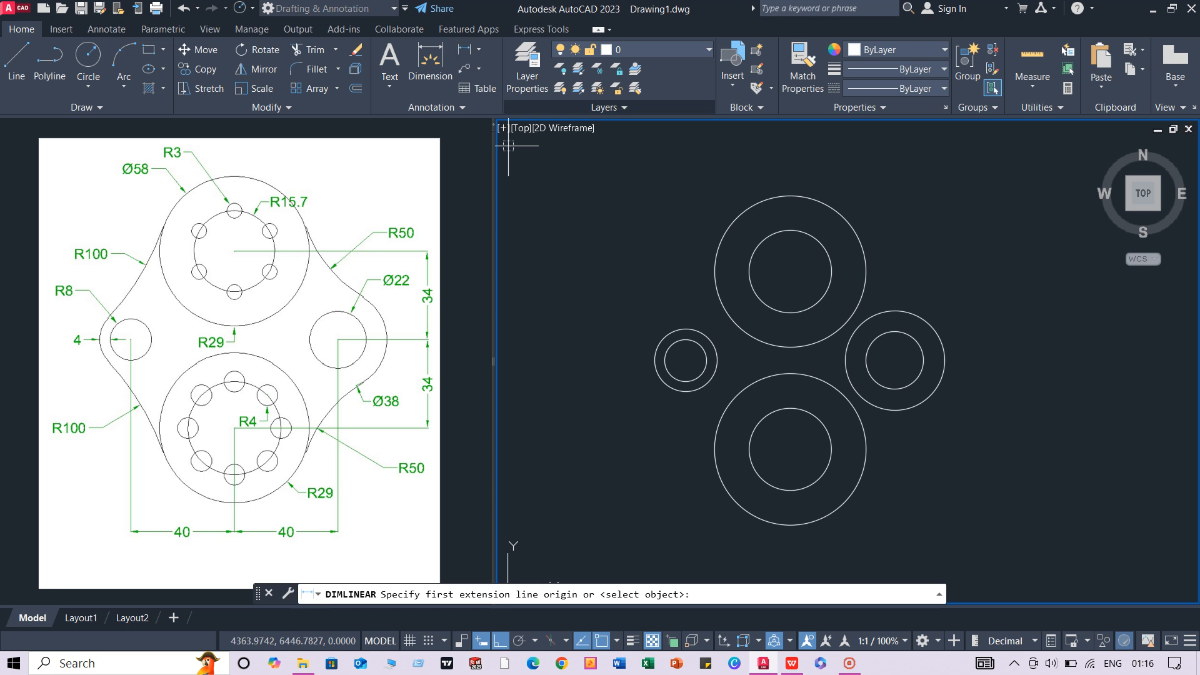
left_click(790, 272)
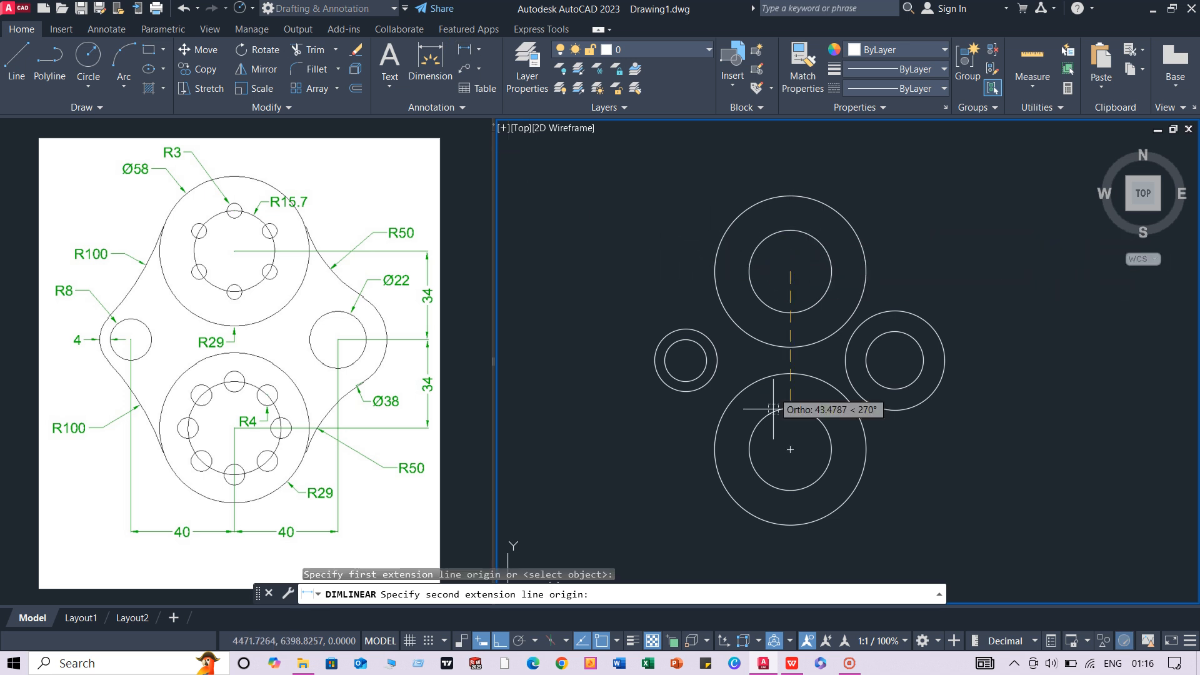
left_click(790, 449)
left_click(1025, 445)
scroll(1026, 445, "up", 4)
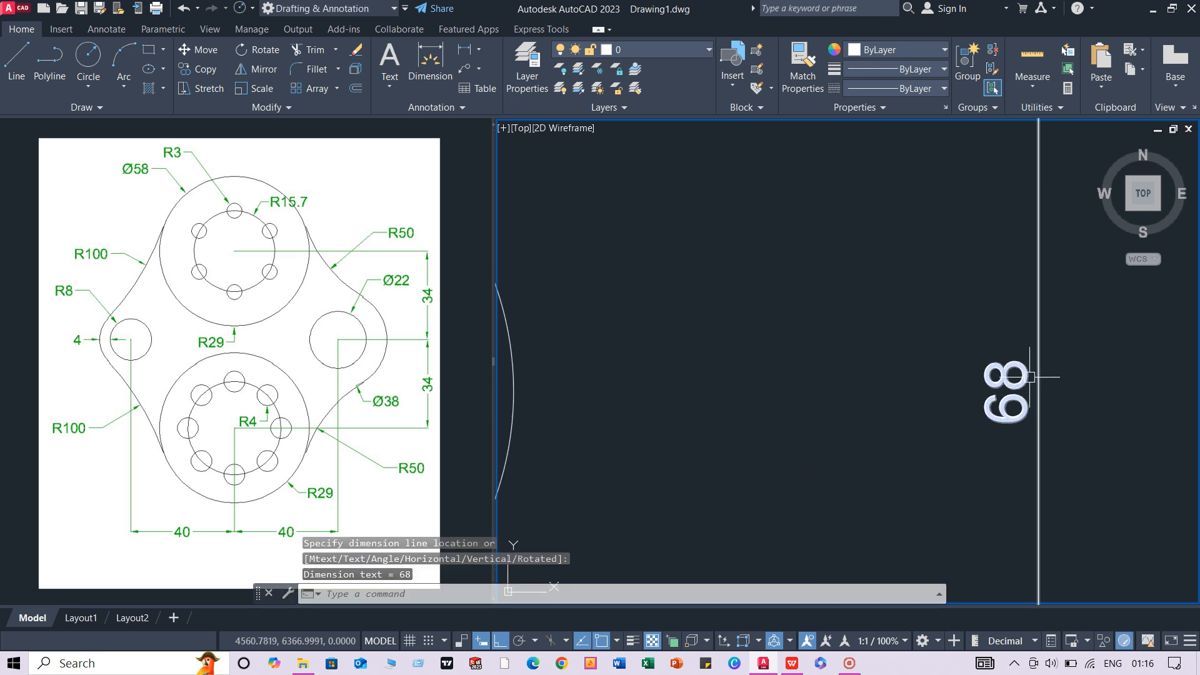
Erase the vertical dimension between the large circles' centres
scroll(1004, 383, "down", 6)
left_click(1030, 316)
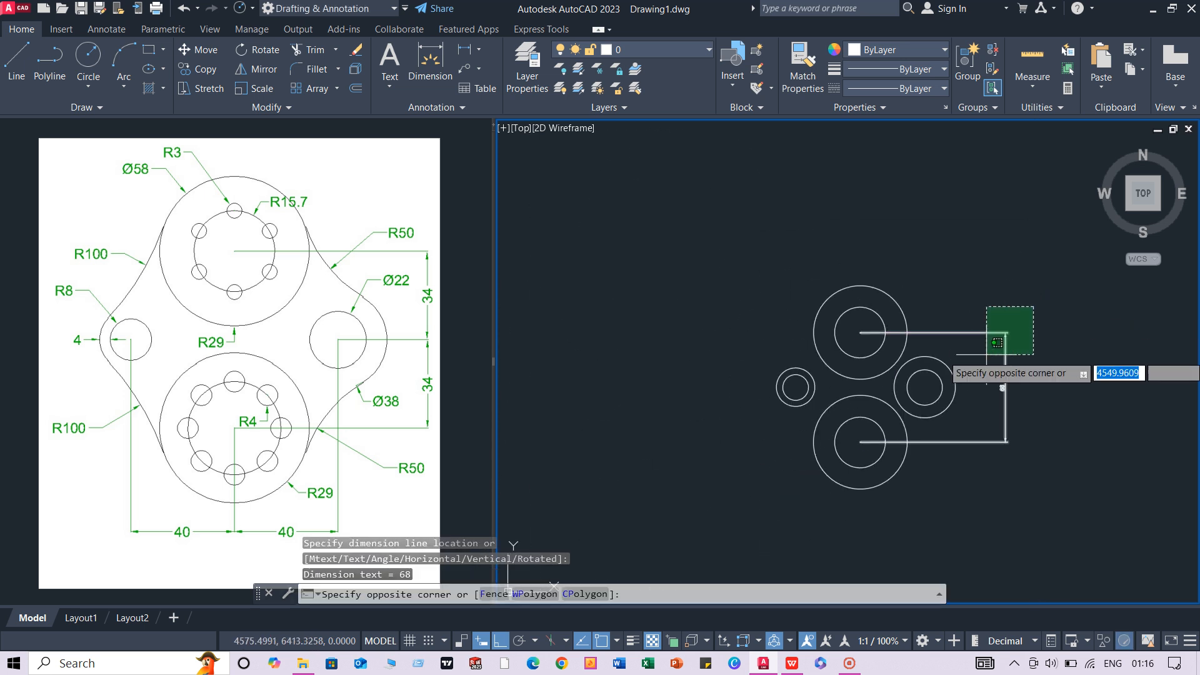
left_click(988, 356)
key("Delete")
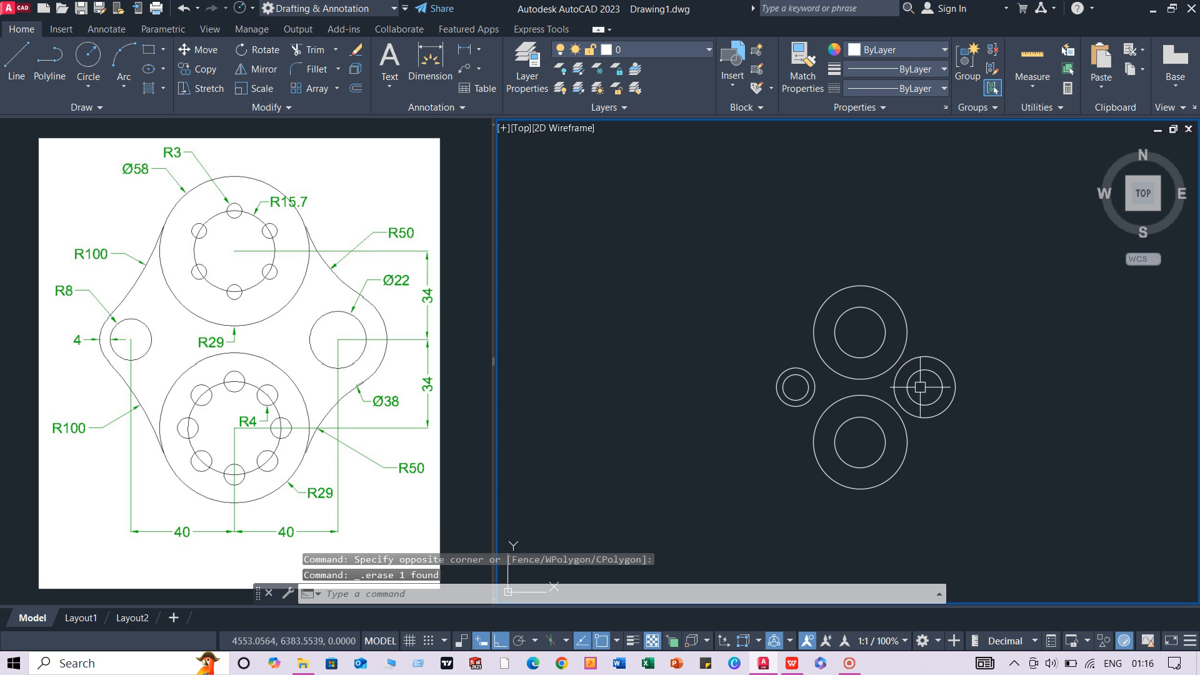
Fillet the upper large circle and the 38 diameter circle with a radius of 50 along the plate's outer right side
scroll(956, 487, "up", 3)
middle_click_drag(946, 466, 907, 472)
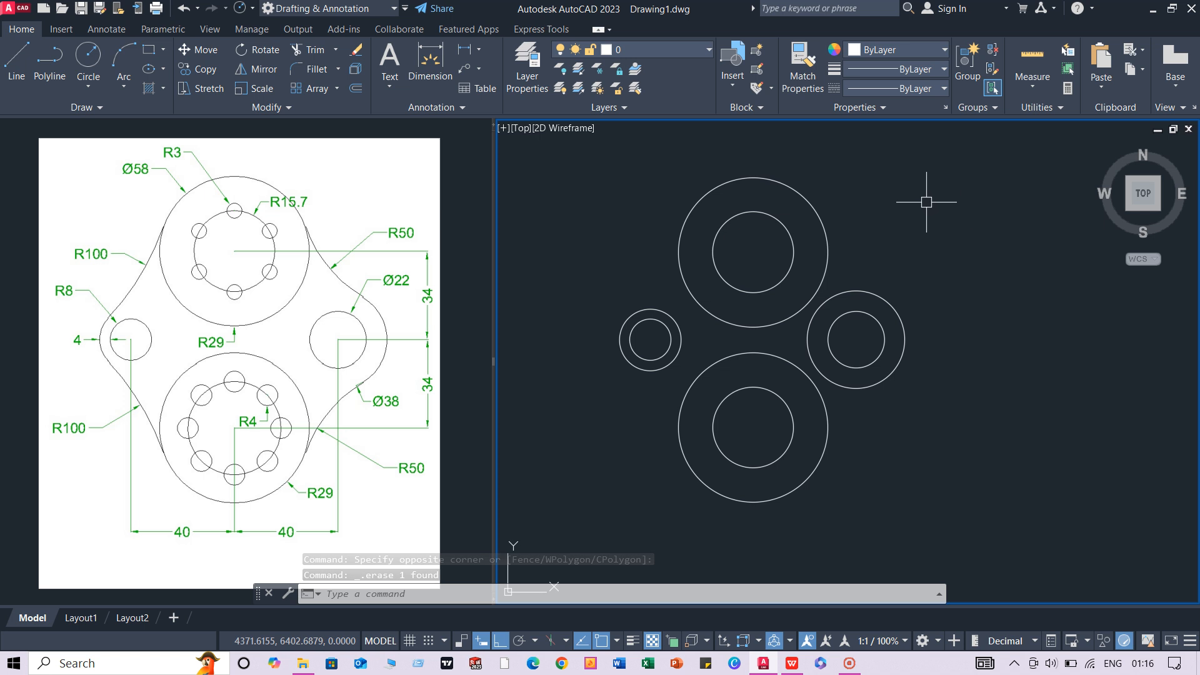
type("F")
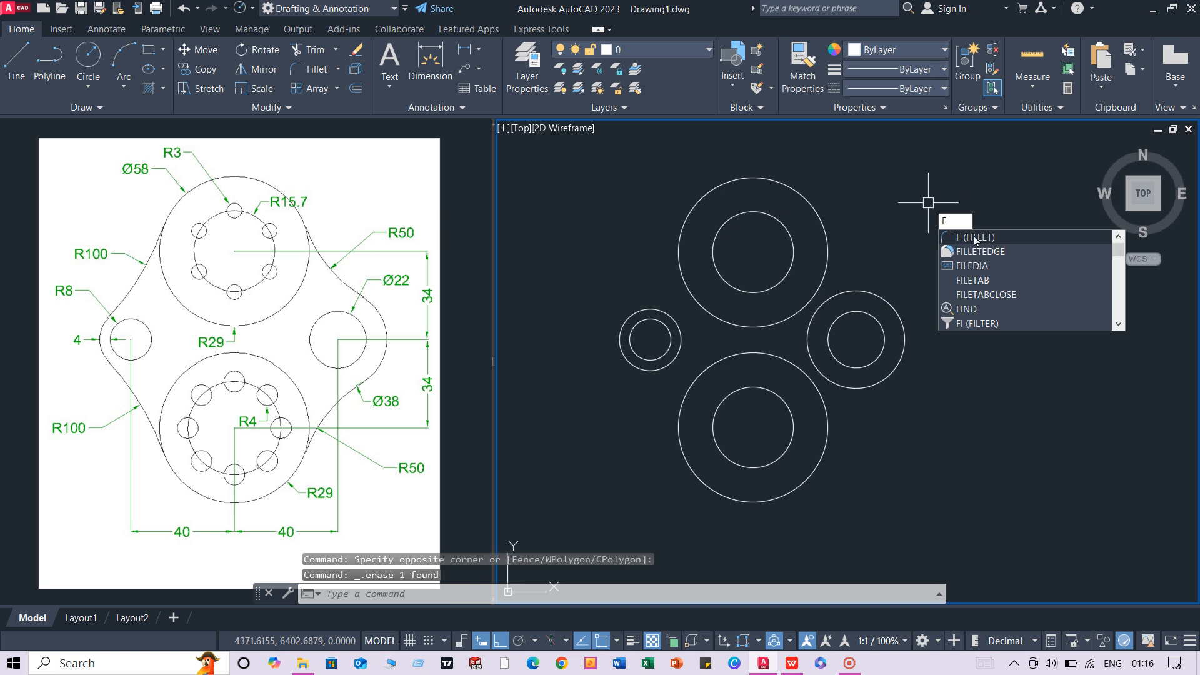
left_click(974, 238)
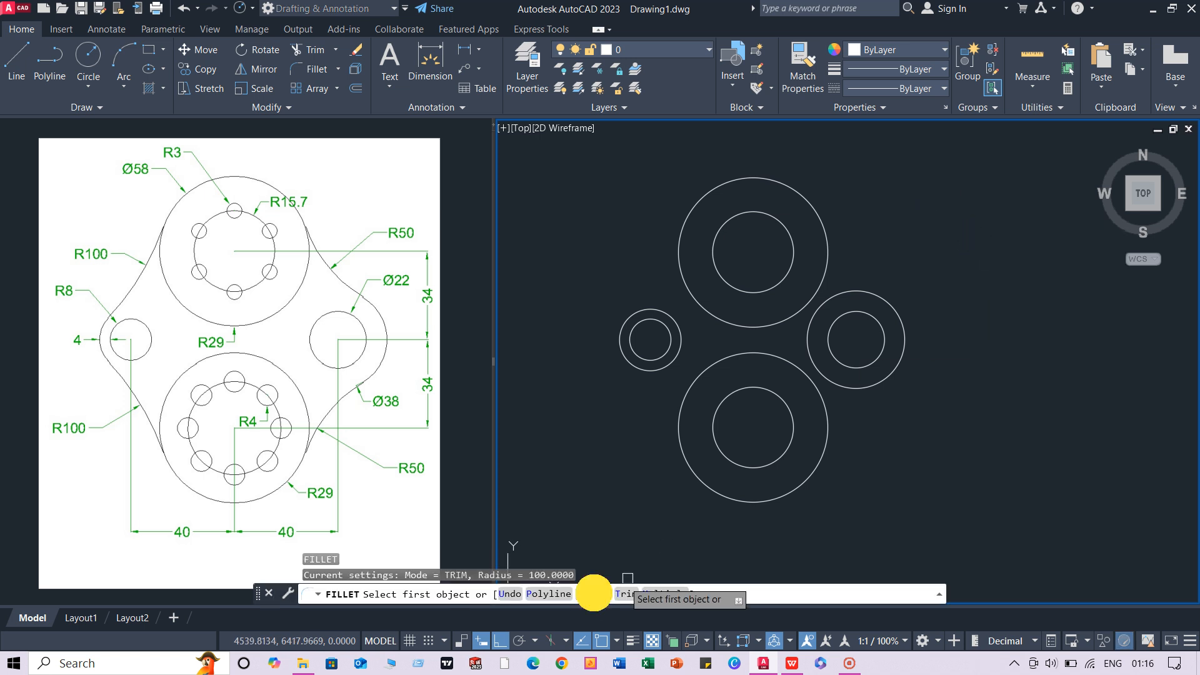
left_click(593, 593)
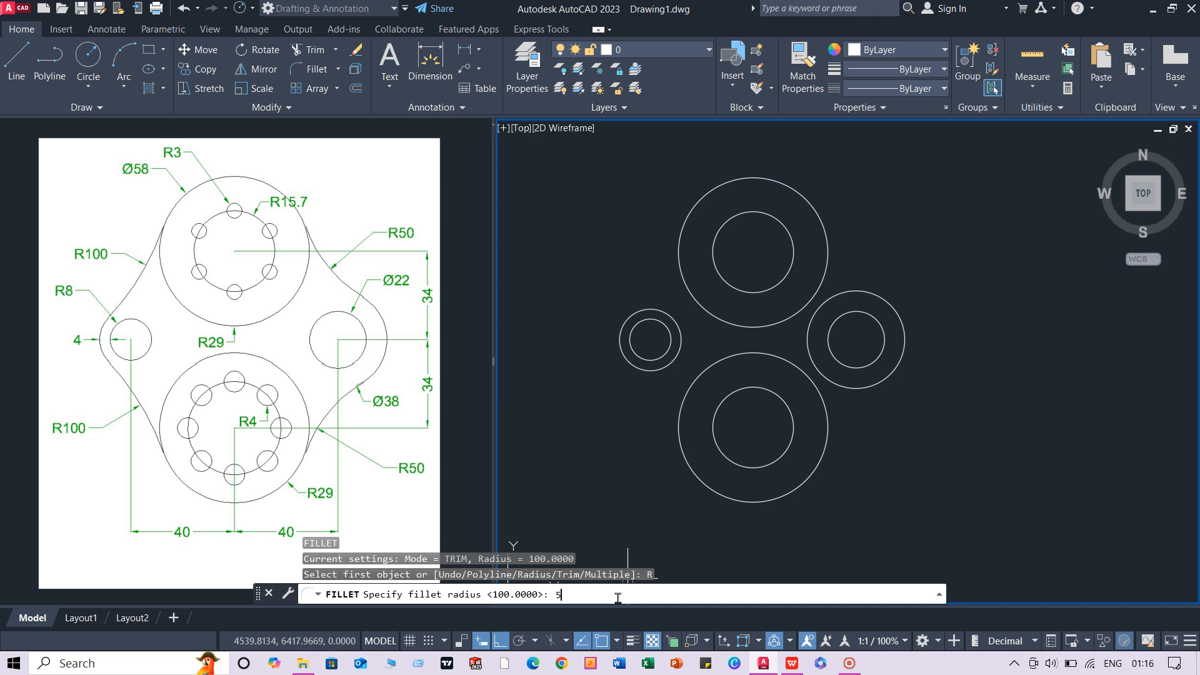
type("50")
key("Return")
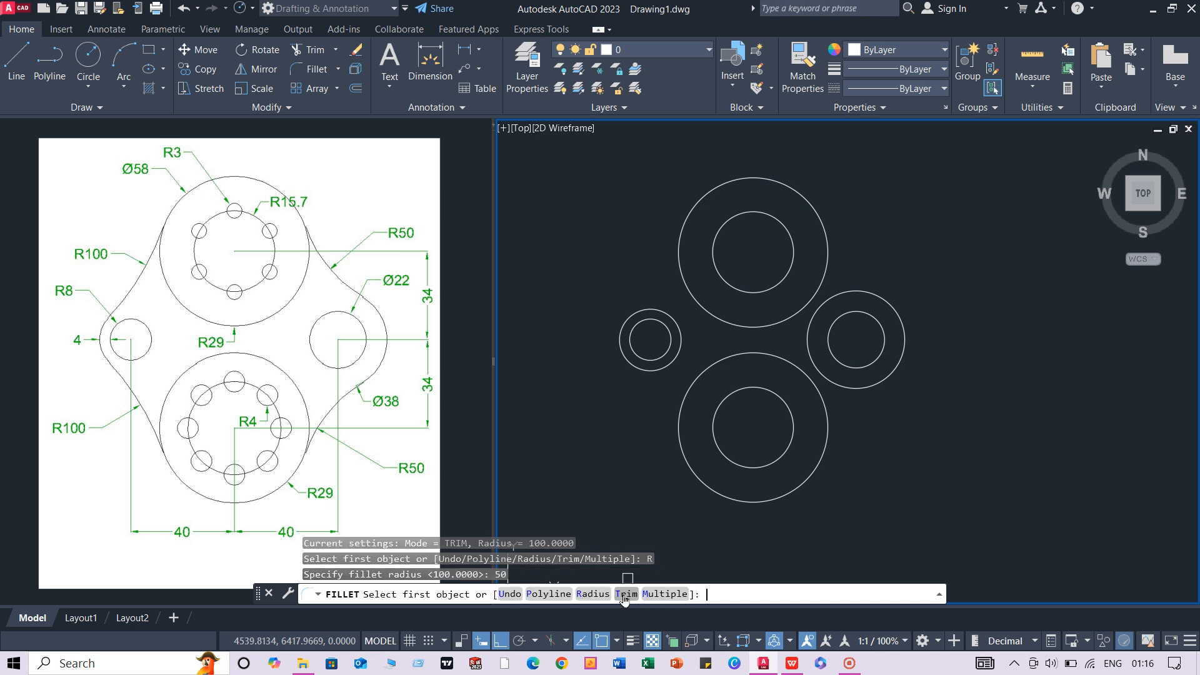
left_click(665, 593)
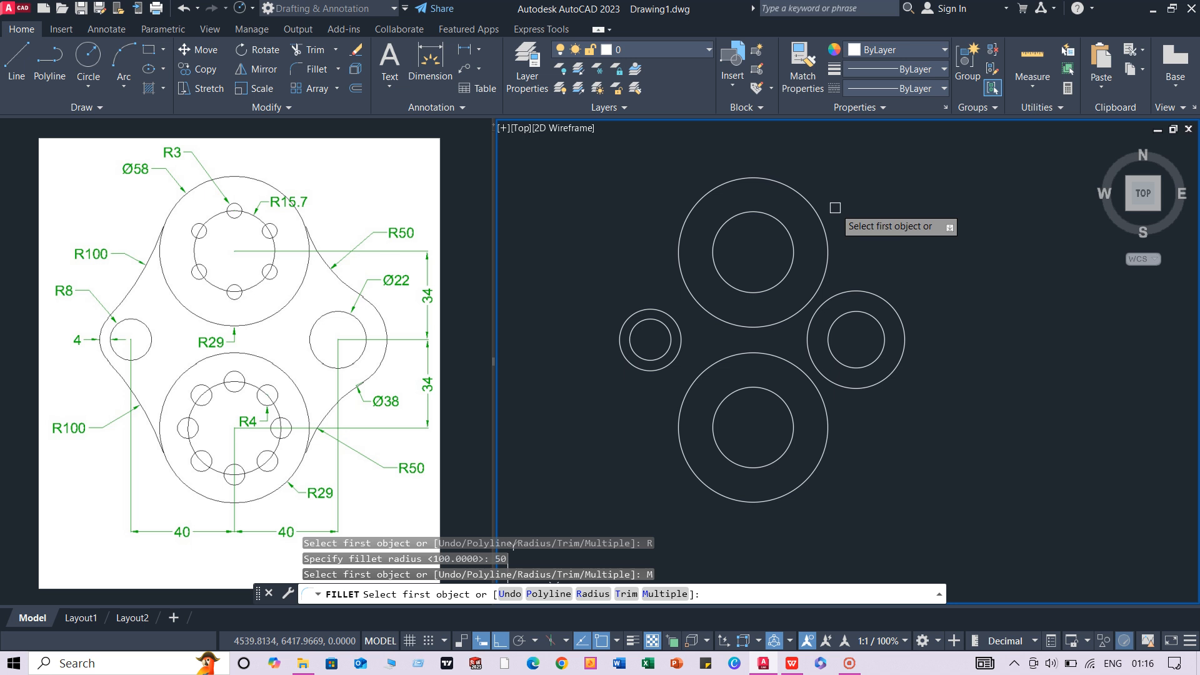
left_click(822, 236)
left_click(864, 289)
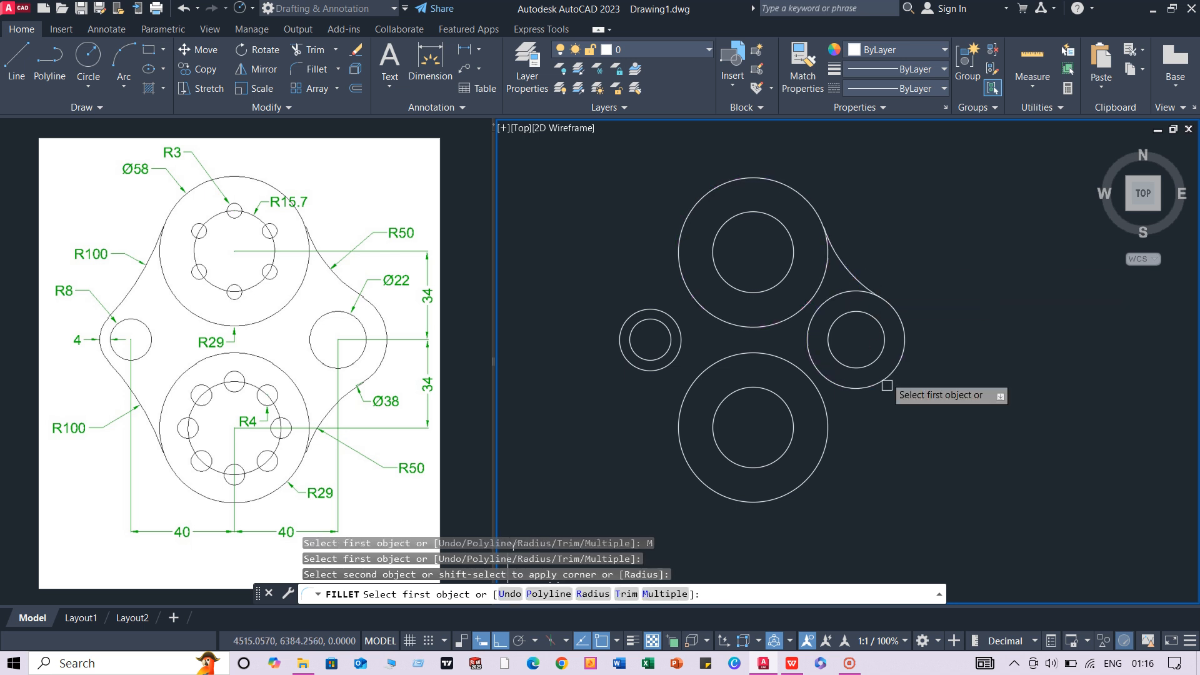
key("Return")
Fillet the 38 diameter circle and the lower large circle with the same radius of 50
key("Return")
left_click(874, 389)
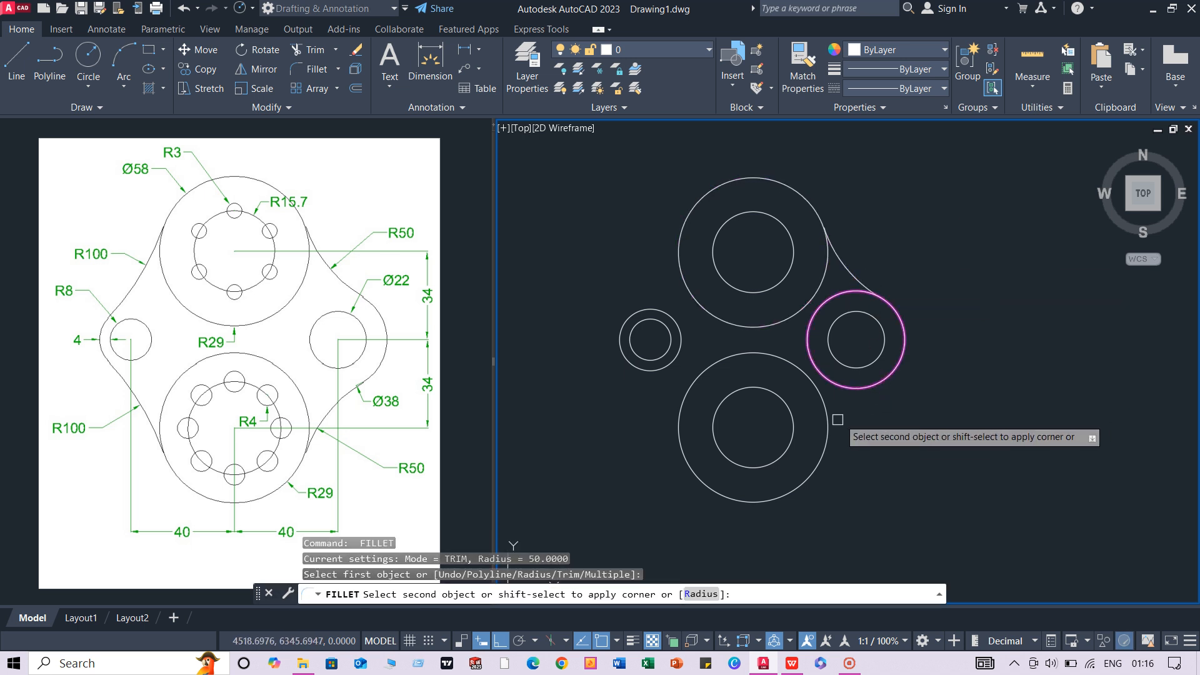
left_click(825, 423)
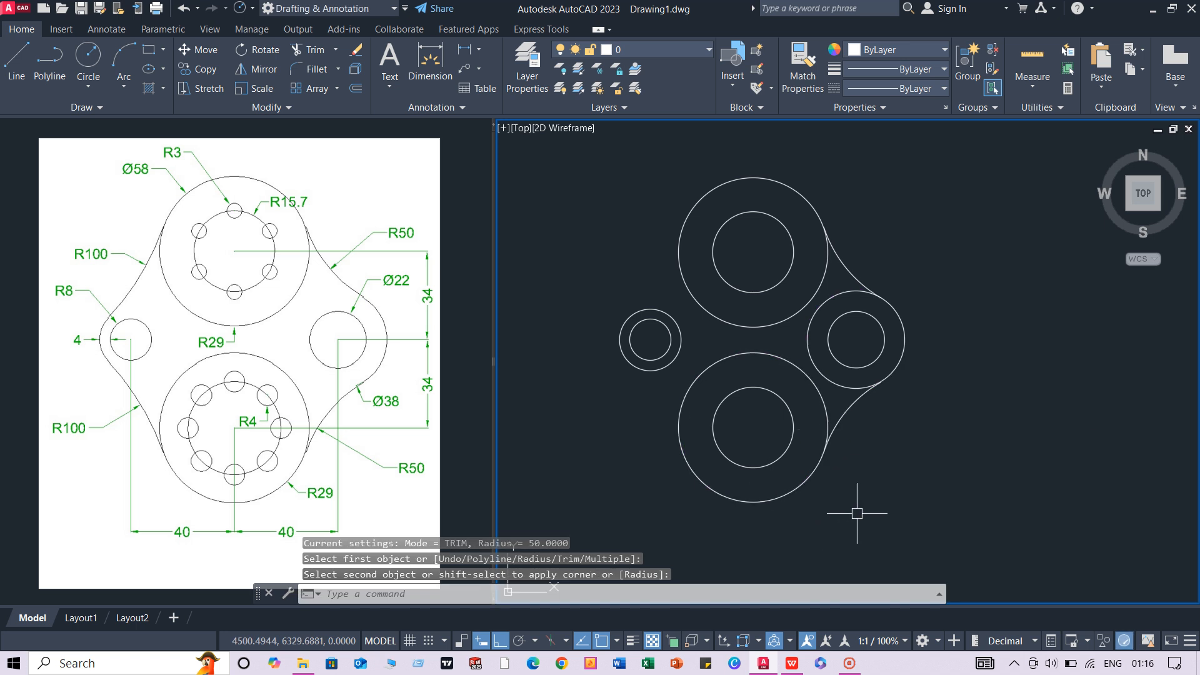
Fillet the radius 12 circle and the upper large circle with a radius of 100 along the plate's outer left side
key("Return")
left_click(589, 593)
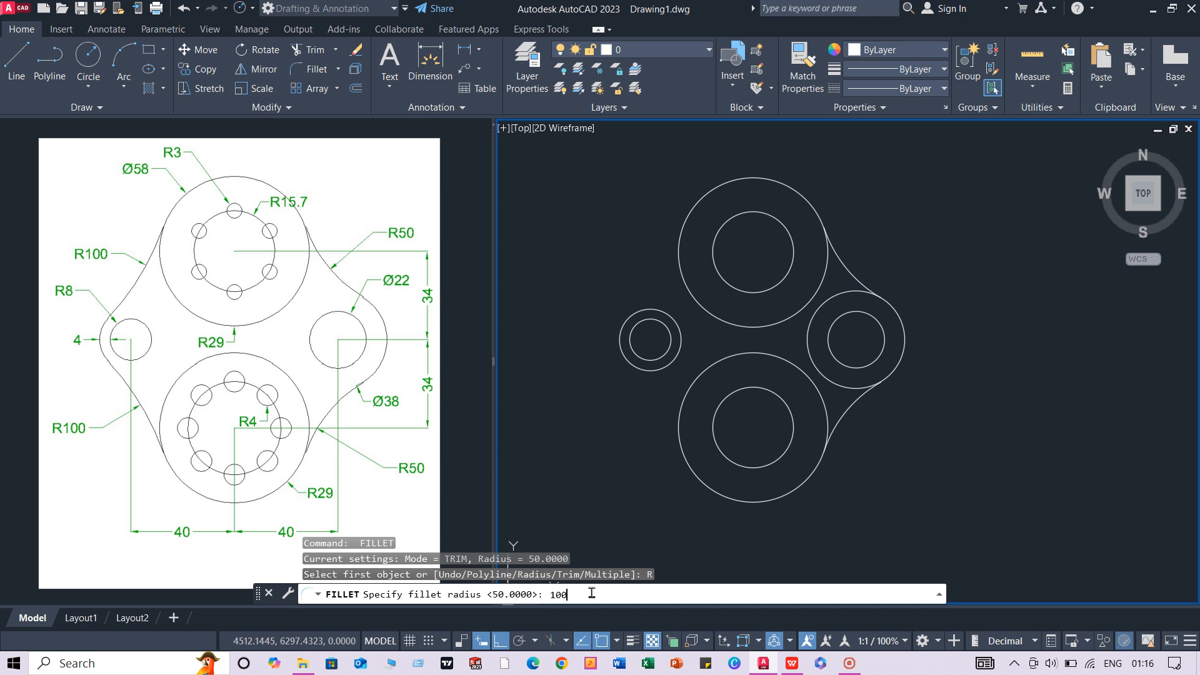
type("100")
key("Return")
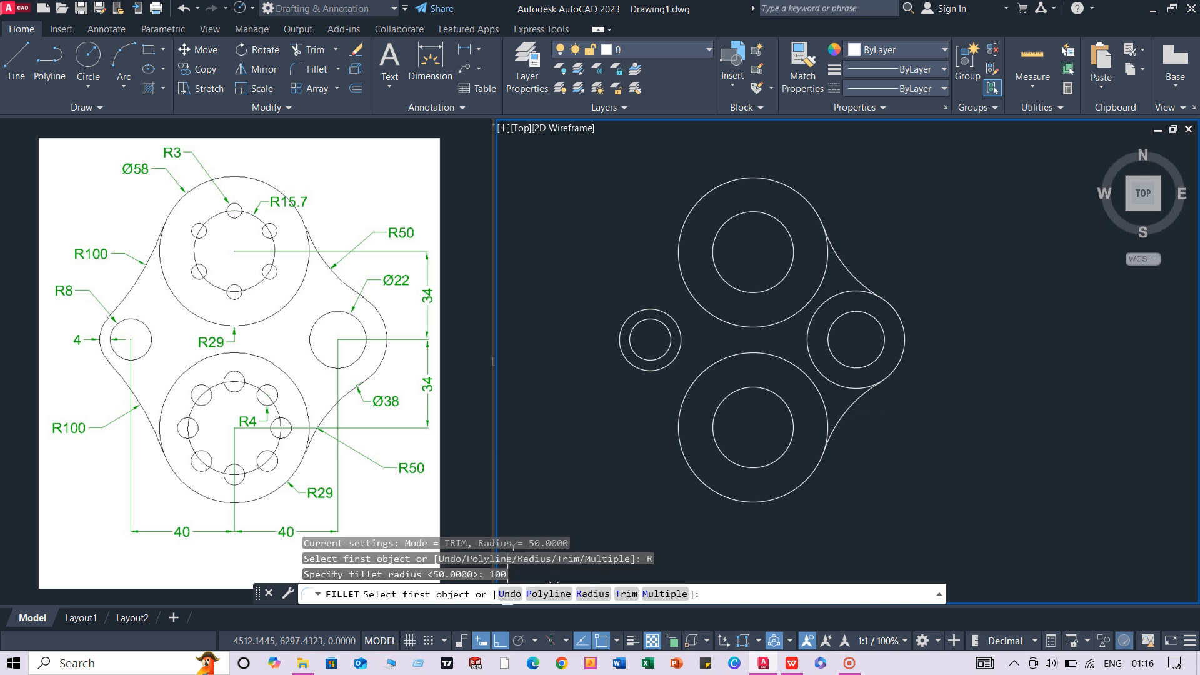
left_click(644, 313)
left_click(676, 231)
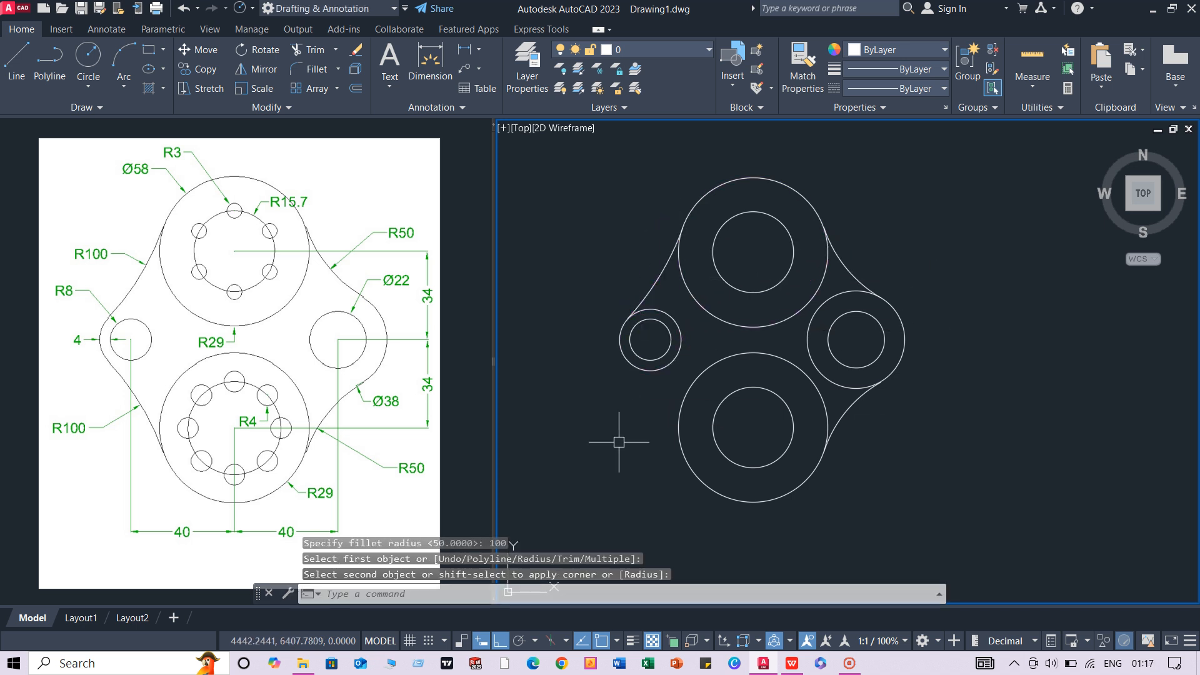
Fillet the radius 12 circle and the lower large circle with the same radius of 100
key("Return")
left_click(636, 369)
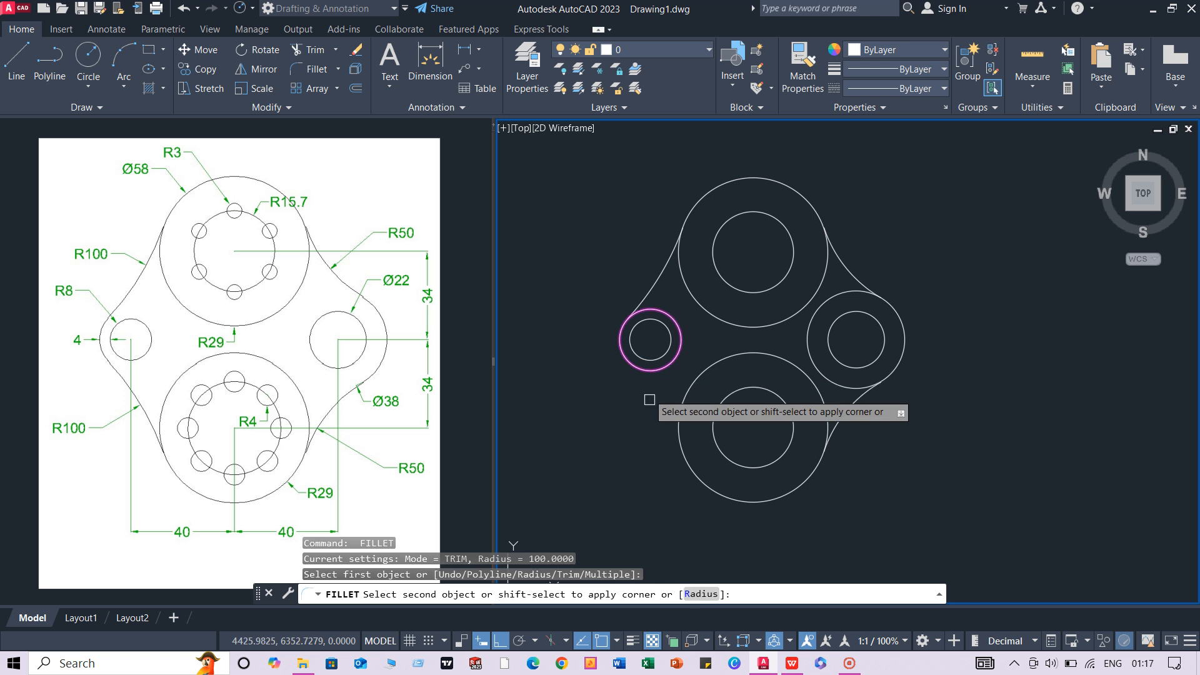
left_click(678, 444)
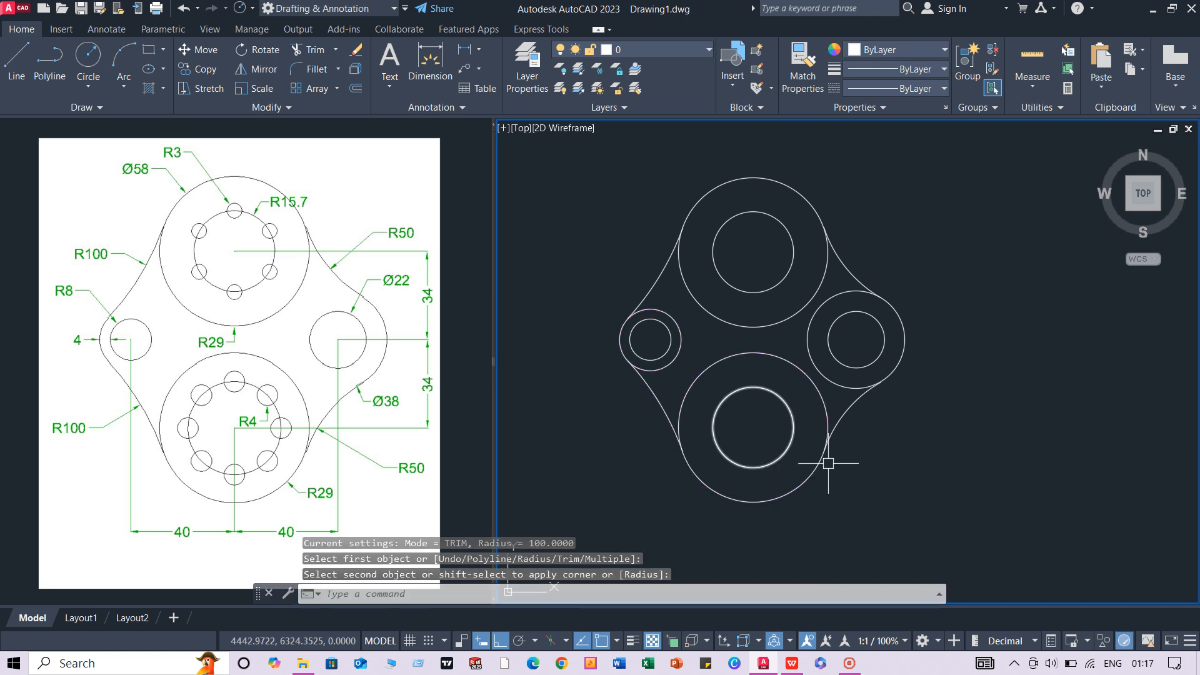
Trim away the inner arcs of the radius 12 circle and the 38 diameter circle inside the plate outline
type("tr")
key("Return")
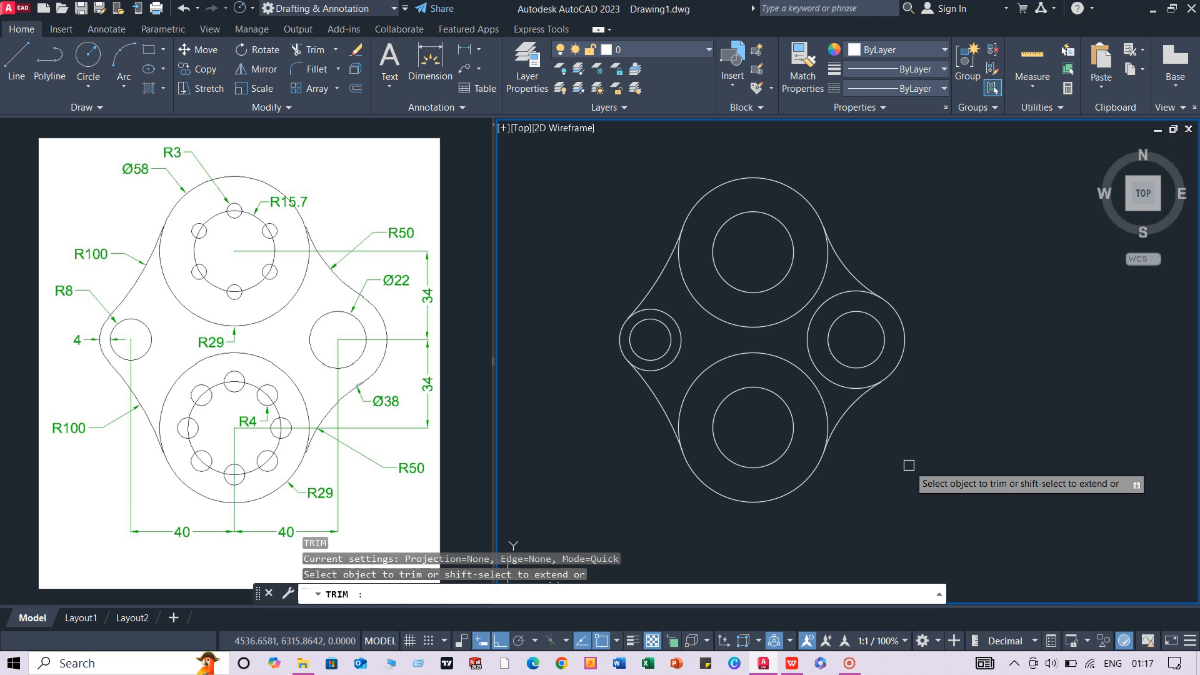
left_click(677, 321)
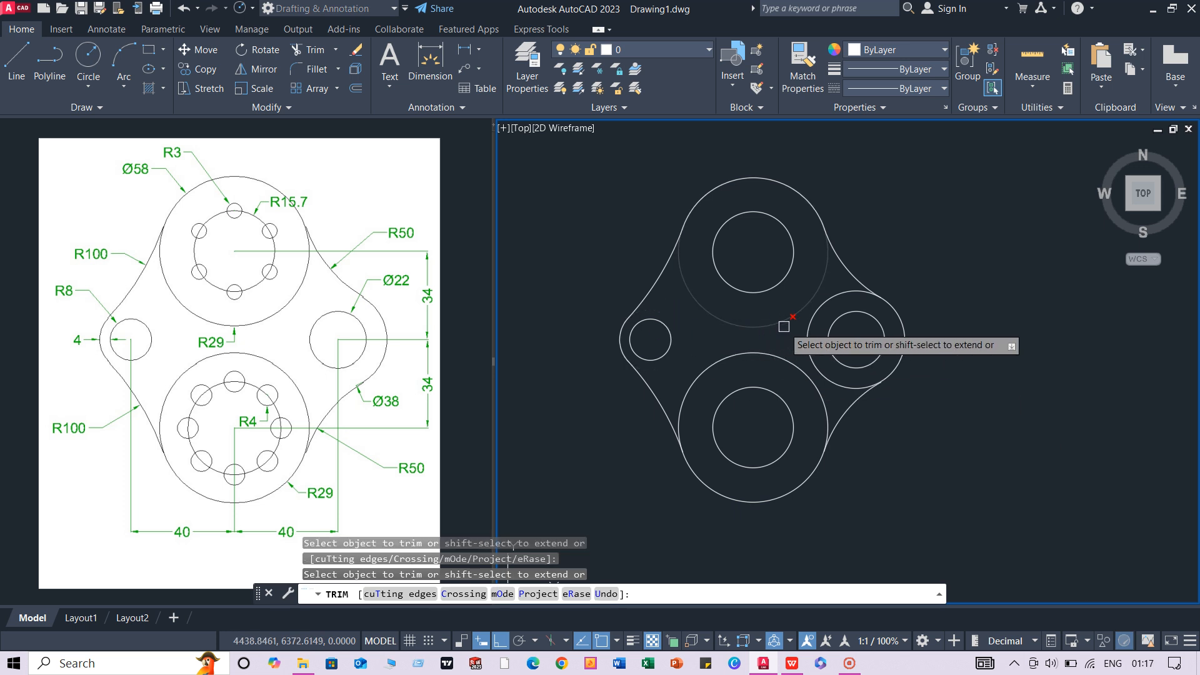
left_click(806, 338)
right_click(913, 212)
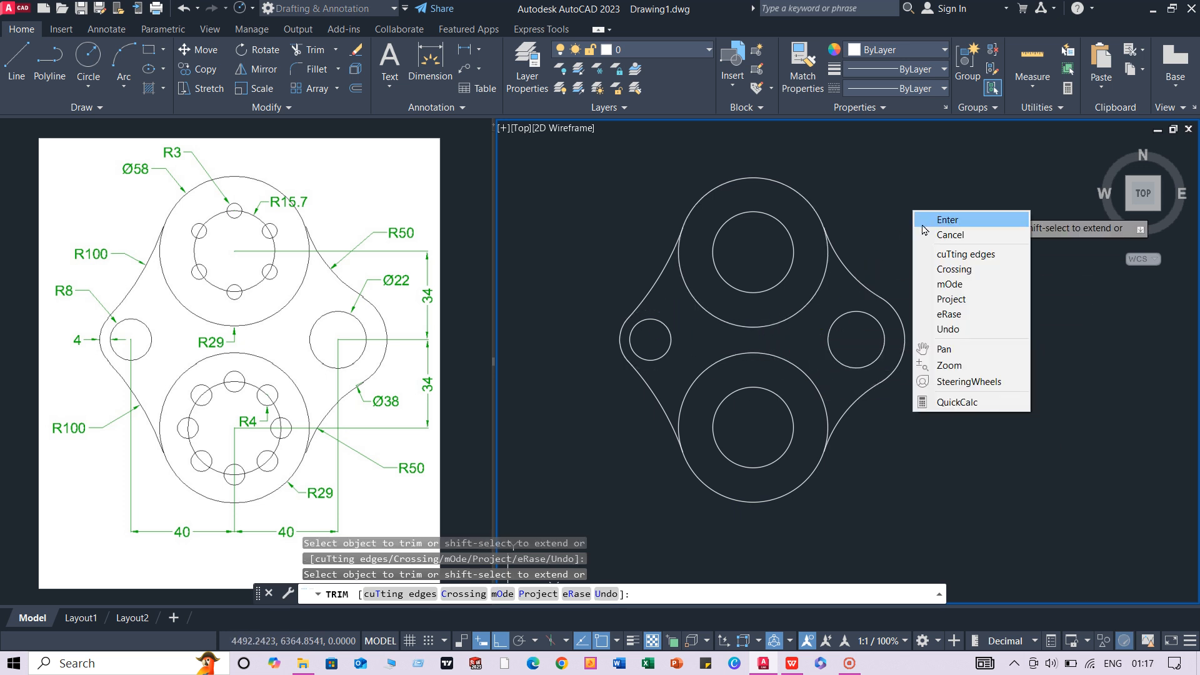
left_click(922, 220)
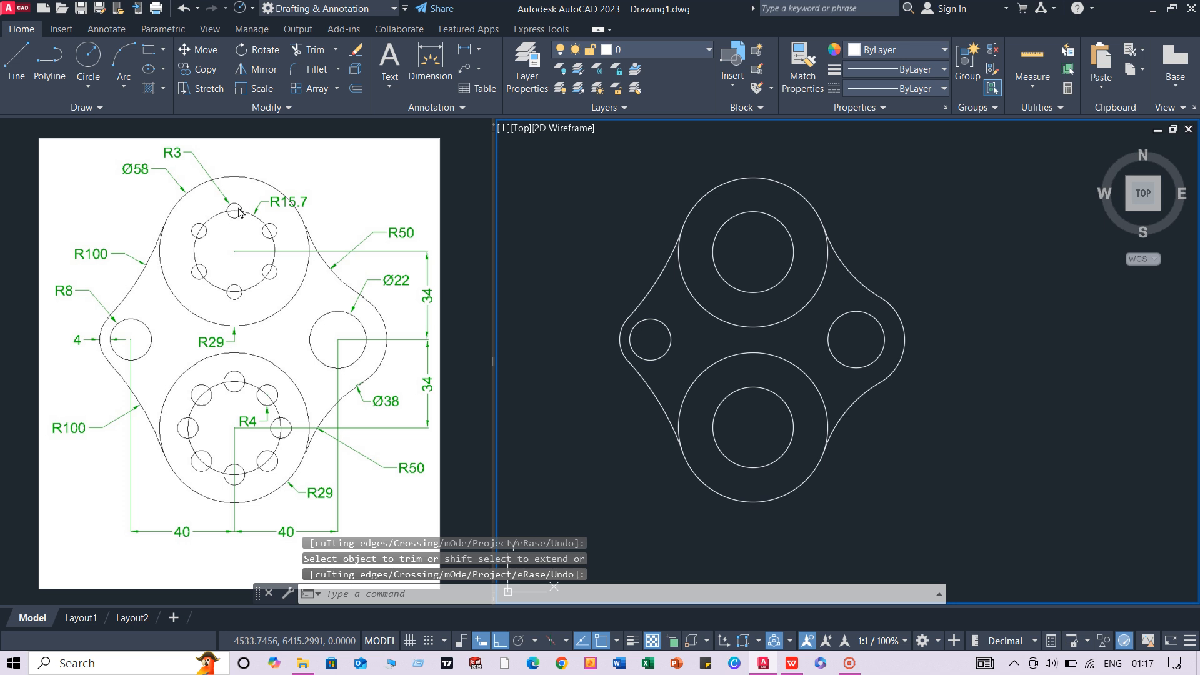
Draw a circle of radius 4 centred on the top quadrant of the lower inner circle
type("cc")
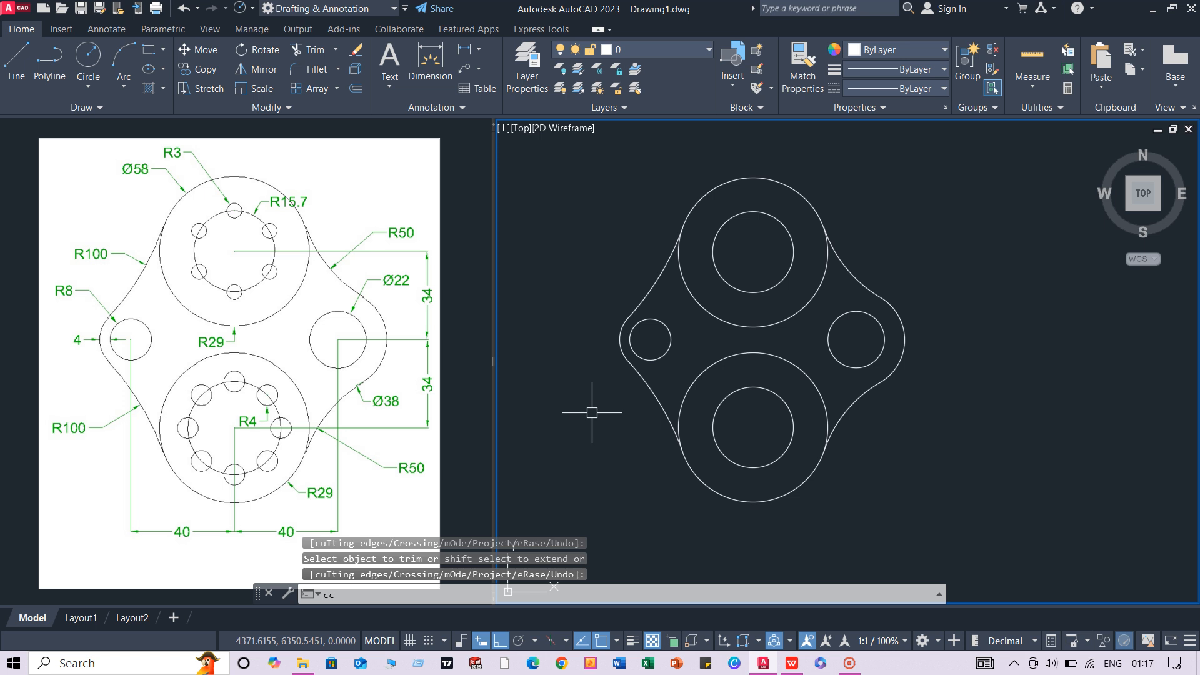
key("Escape")
type("c")
key("Return")
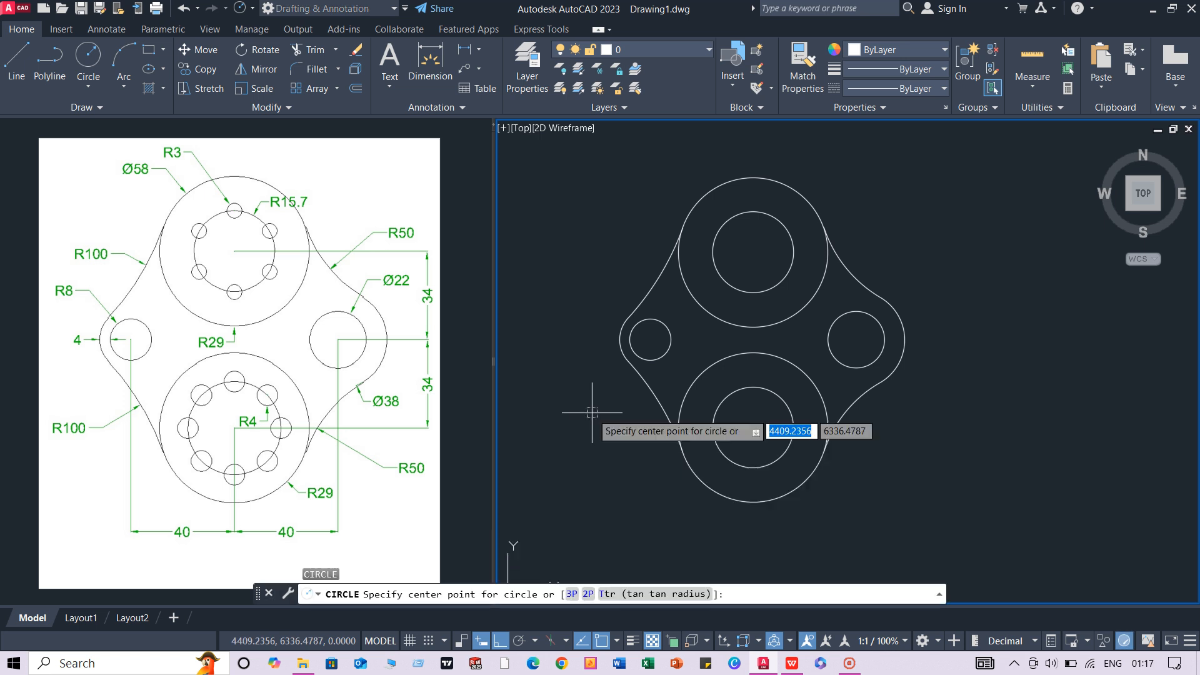
left_click(753, 388)
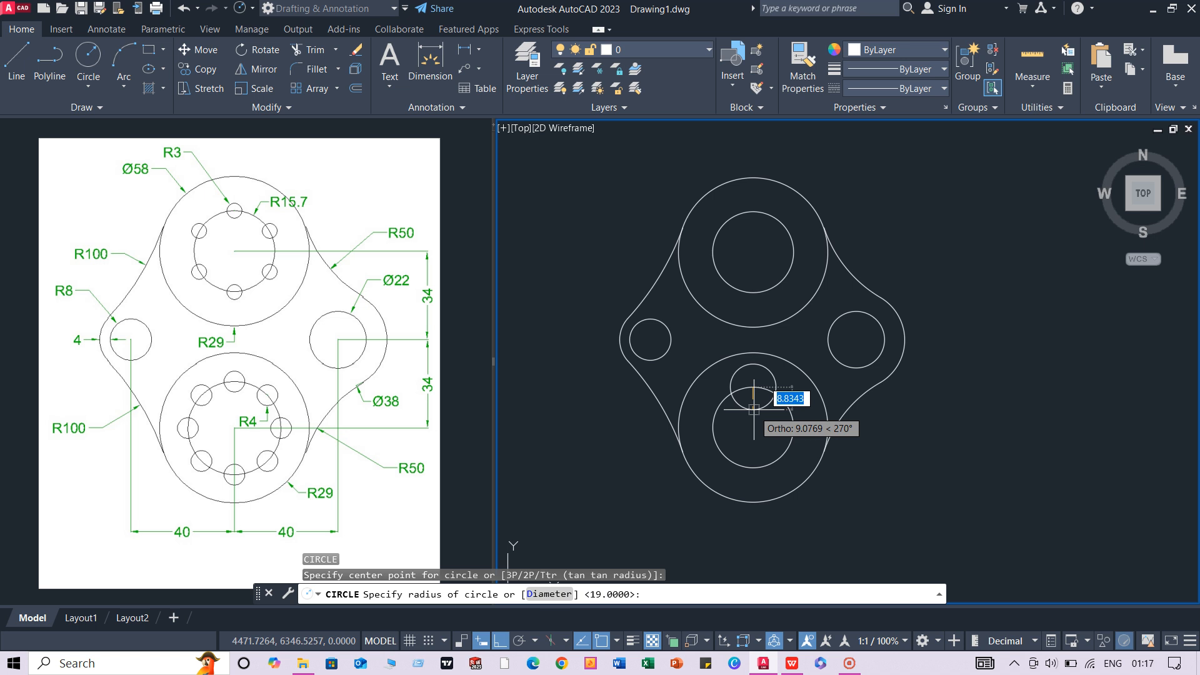
type("4")
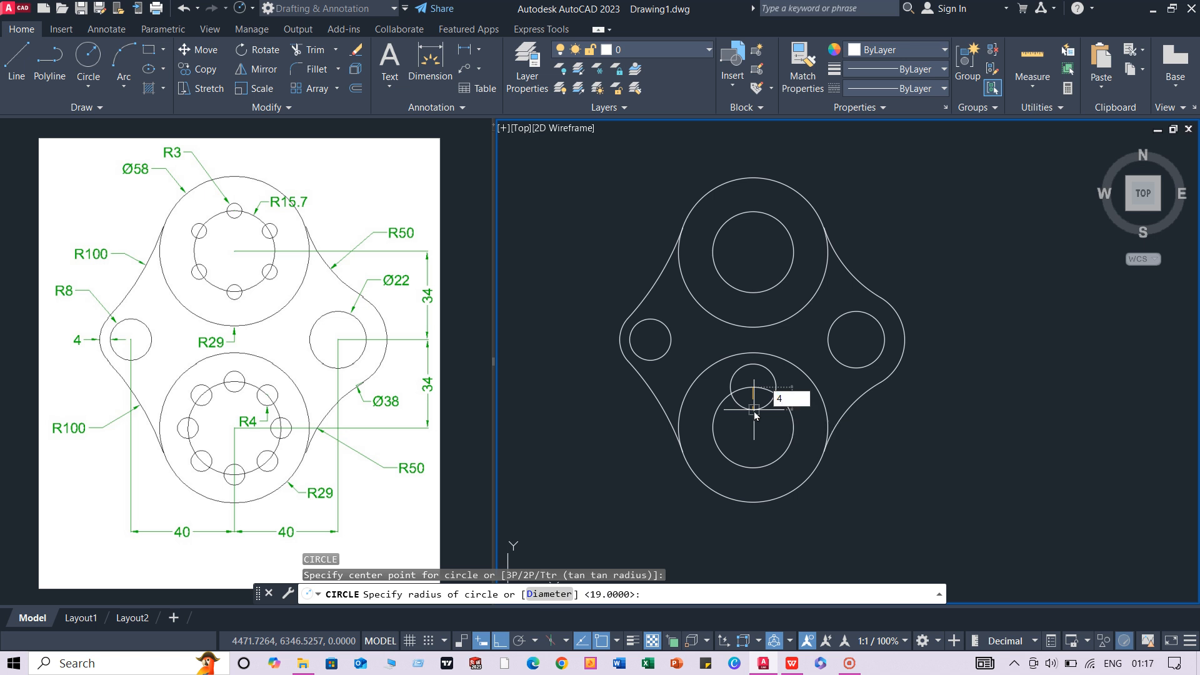
key("Return")
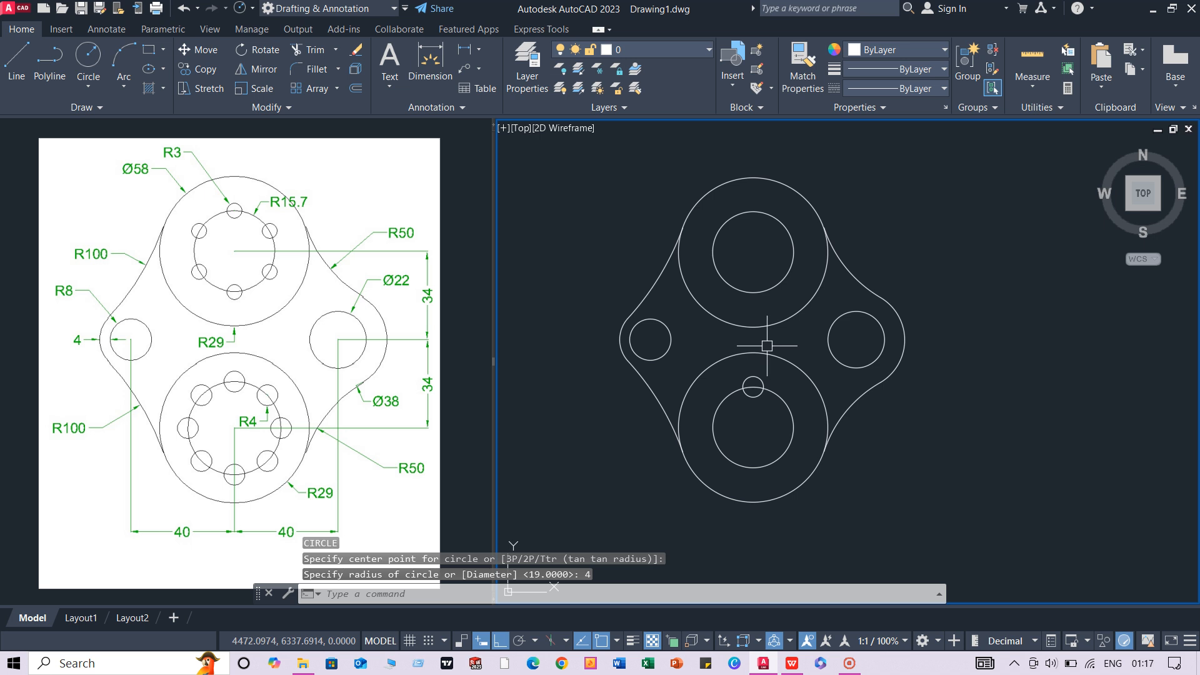
Draw a circle of radius 3 centred on the top quadrant of the upper inner circle
scroll(767, 364, "up", 2)
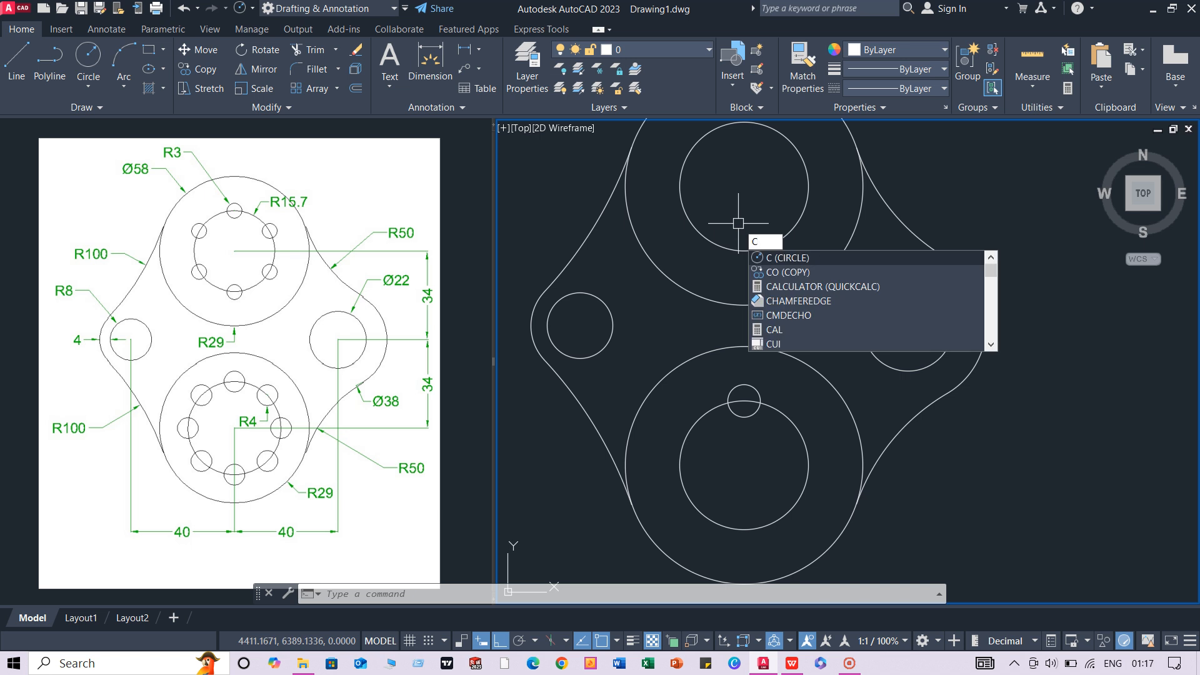
key("Return")
middle_click_drag(741, 175, 746, 261)
left_click(749, 207)
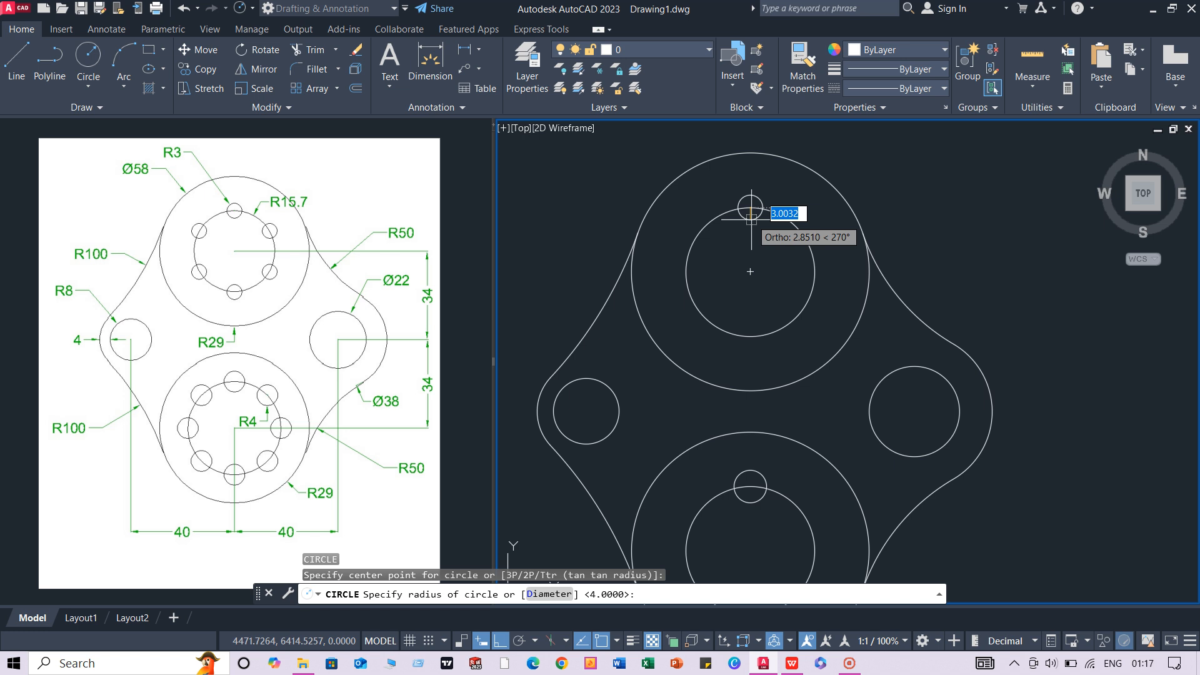
type("3")
key("Return")
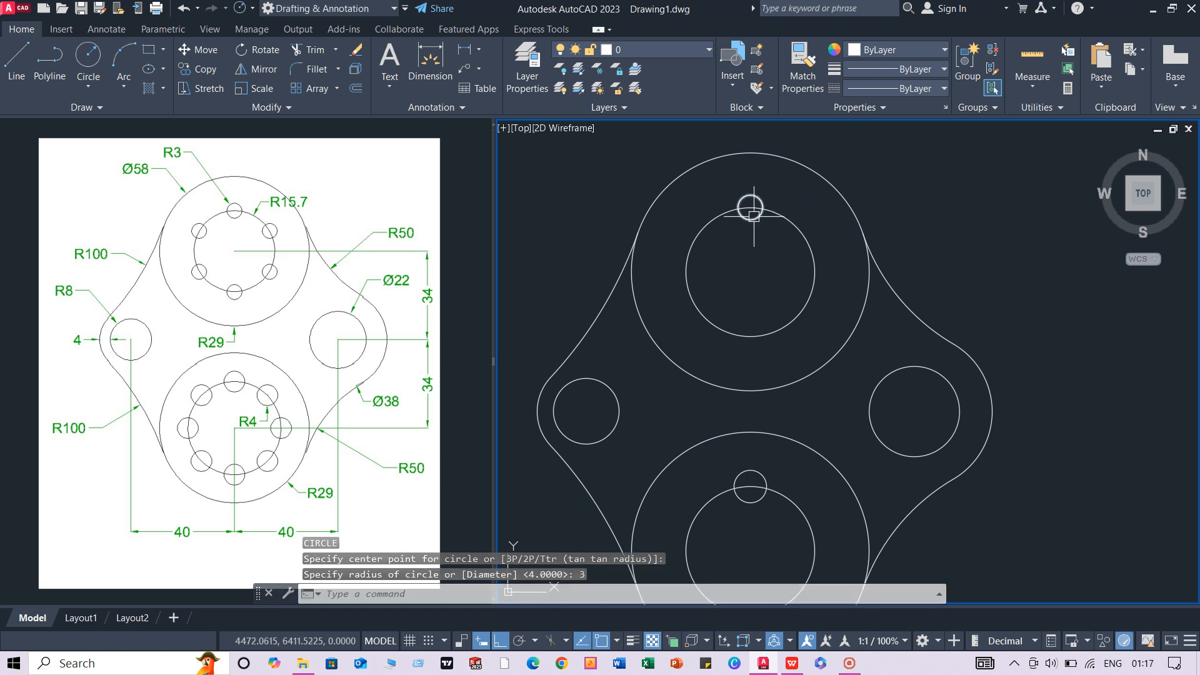
Create a polar array of the radius 3 circle with 6 items over 360 degrees around the upper circles' centre
left_click(750, 195)
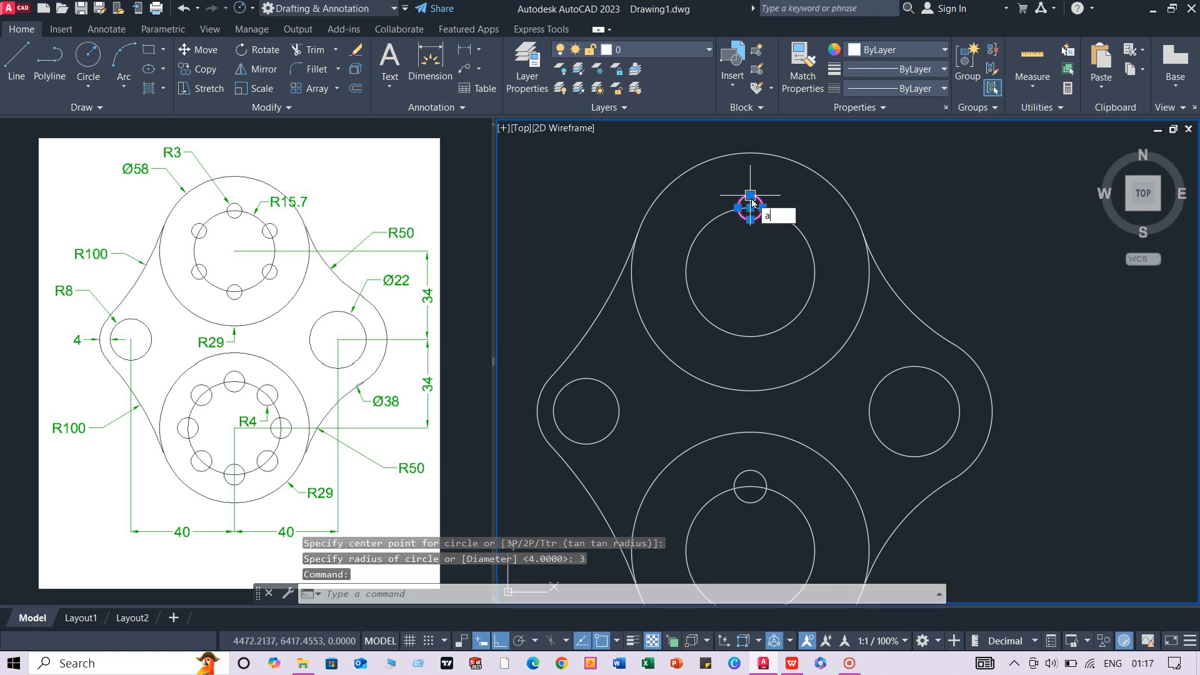
left_click(791, 244)
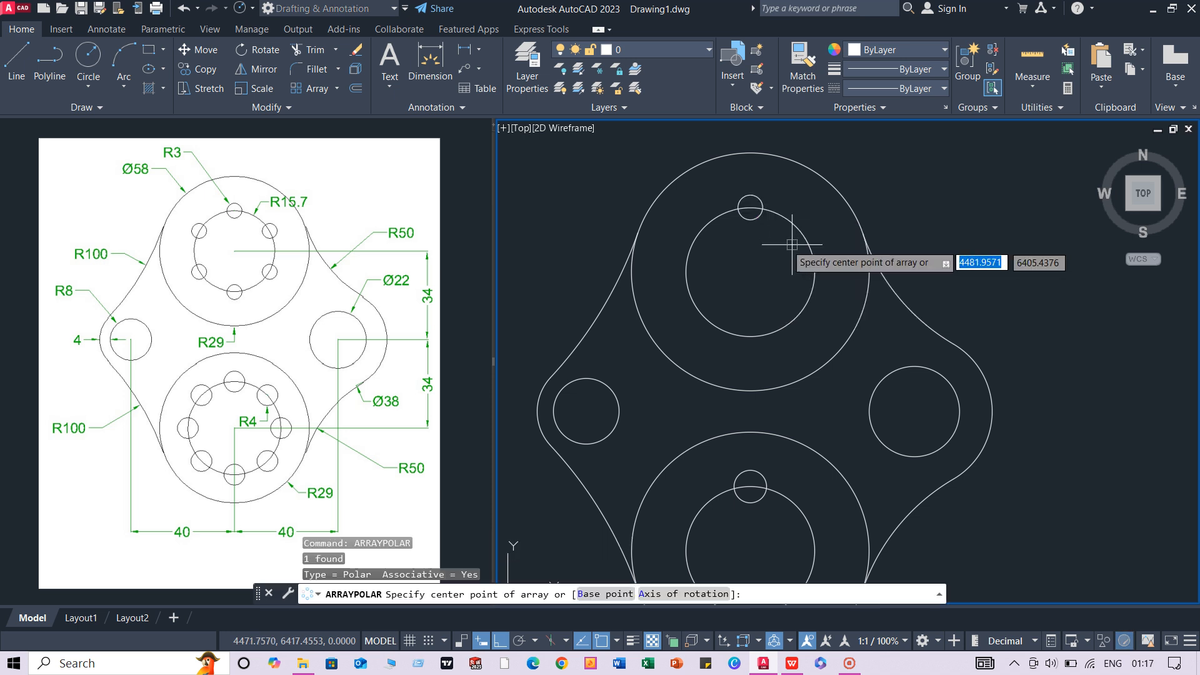
left_click(750, 272)
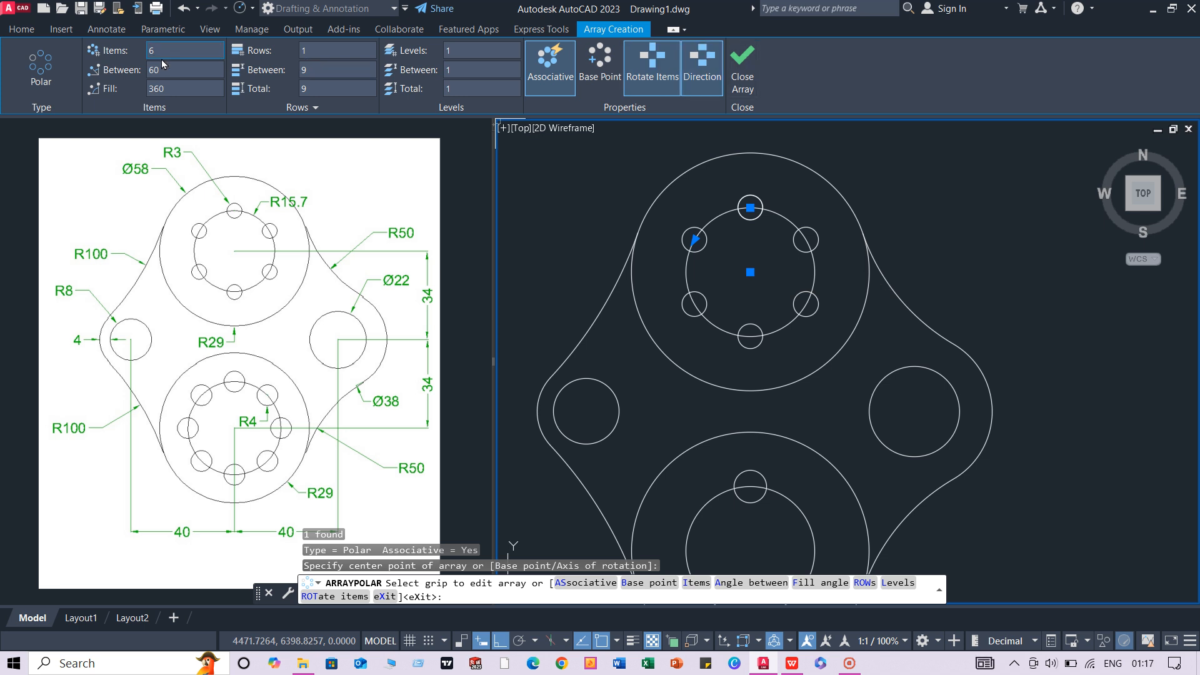
left_click(736, 69)
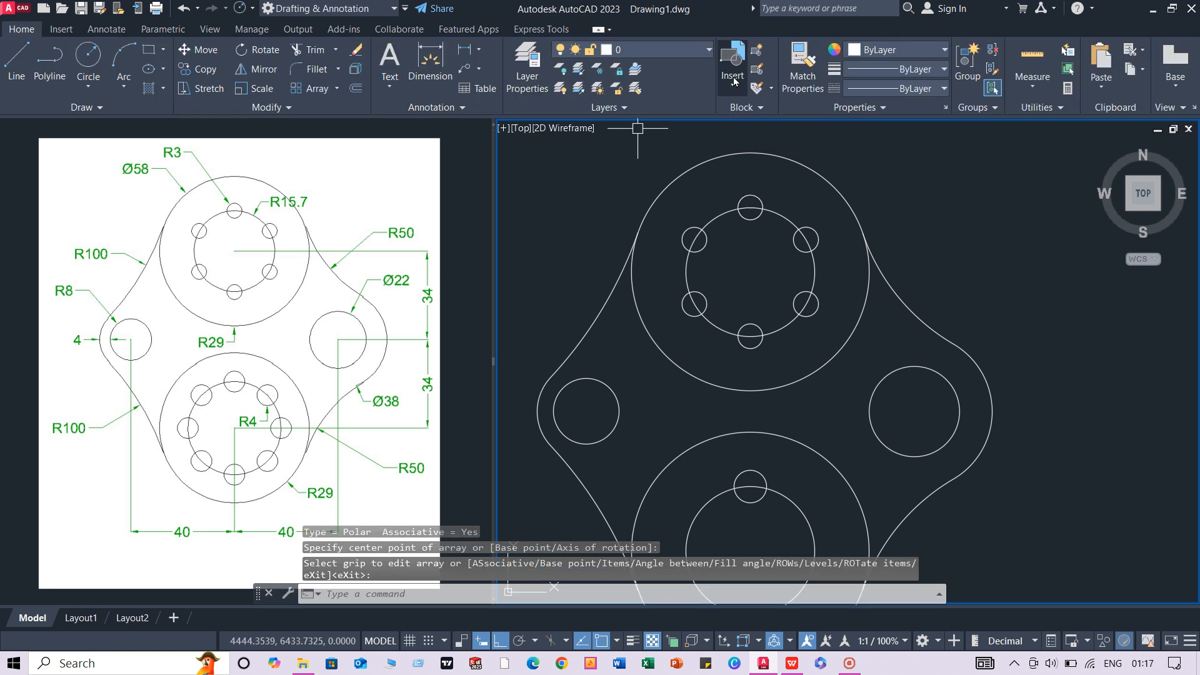
Create a polar array of the radius 4 circle with 8 items over 360 degrees around the lower circles' centre
scroll(747, 193, "down", 2)
scroll(751, 367, "up", 2)
left_click(749, 390)
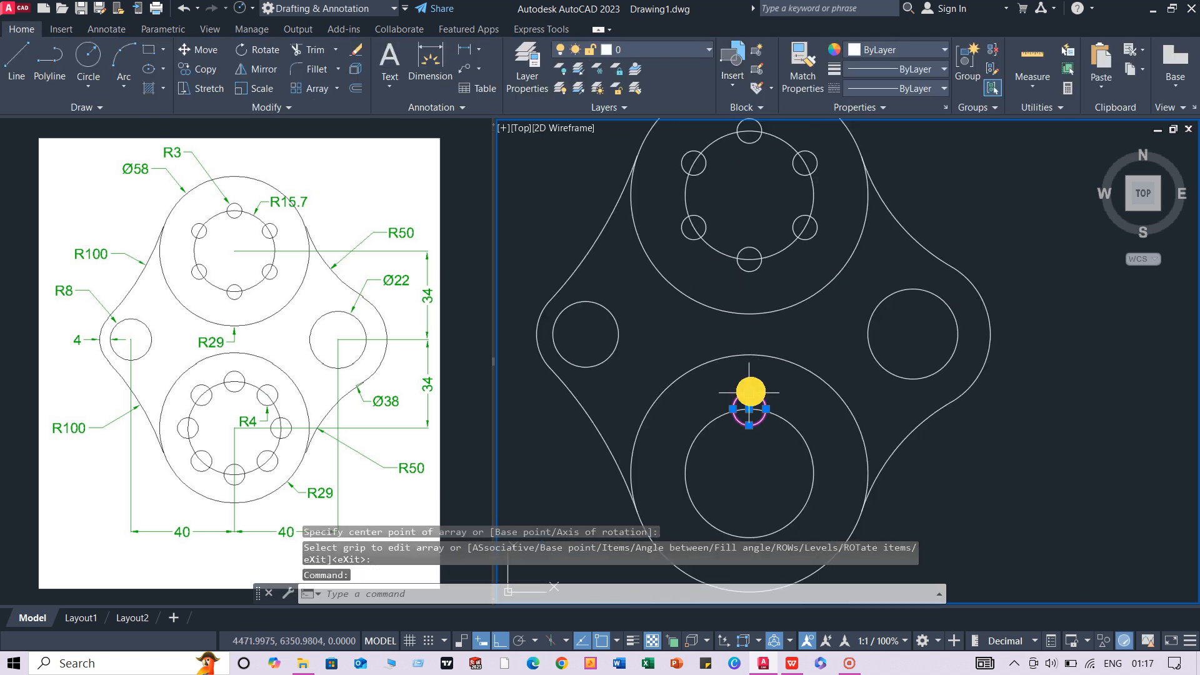
type("a")
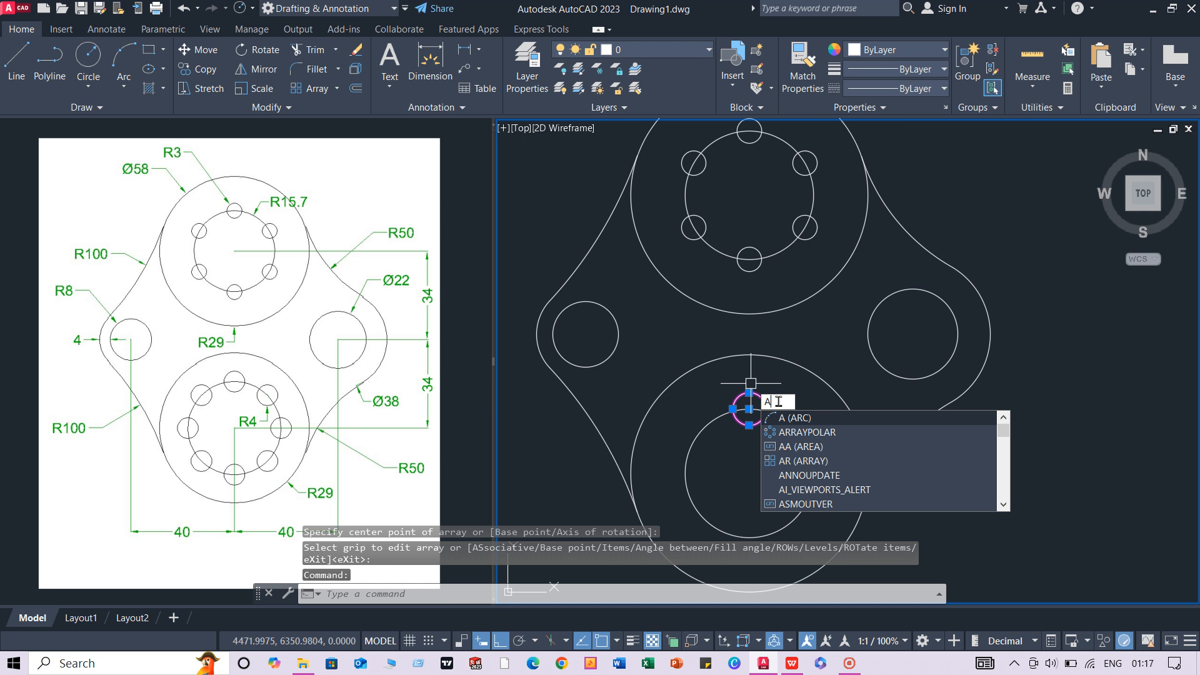
left_click(791, 428)
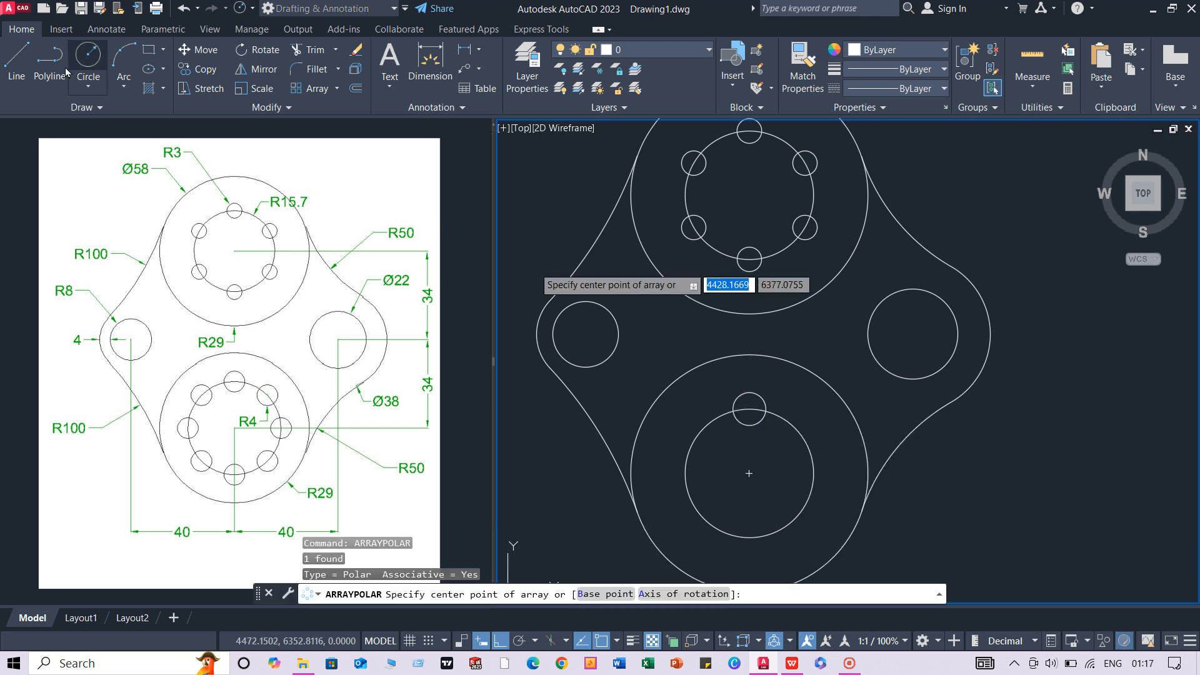
left_click(750, 473)
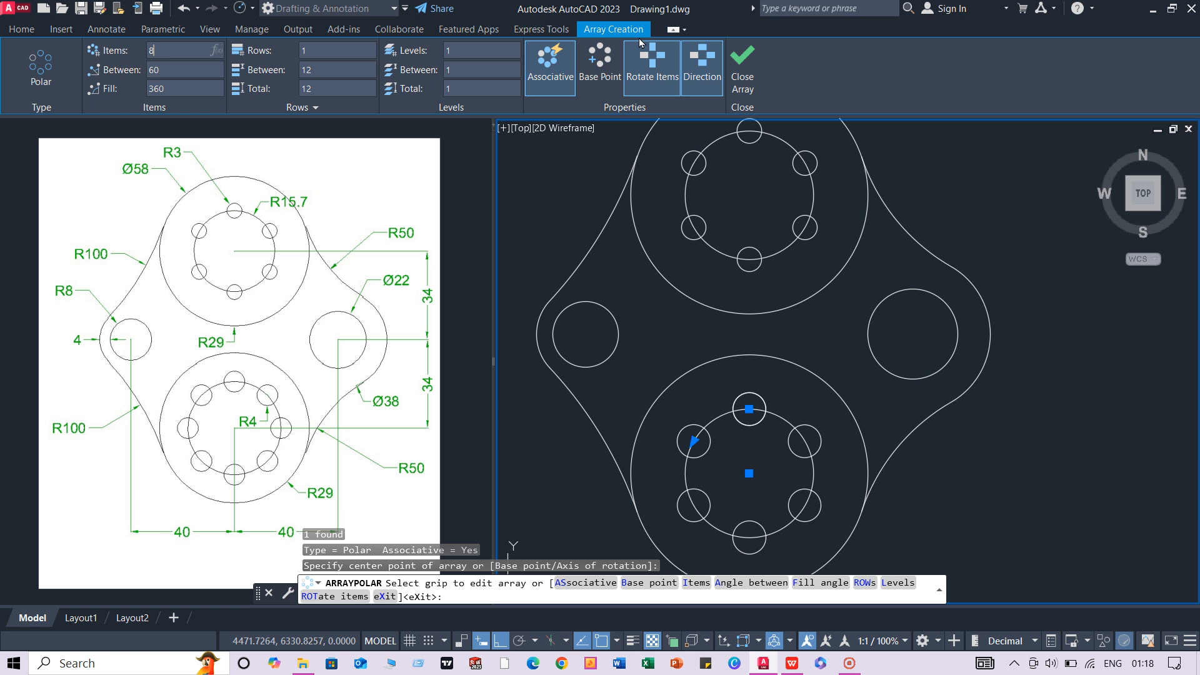
key("Return")
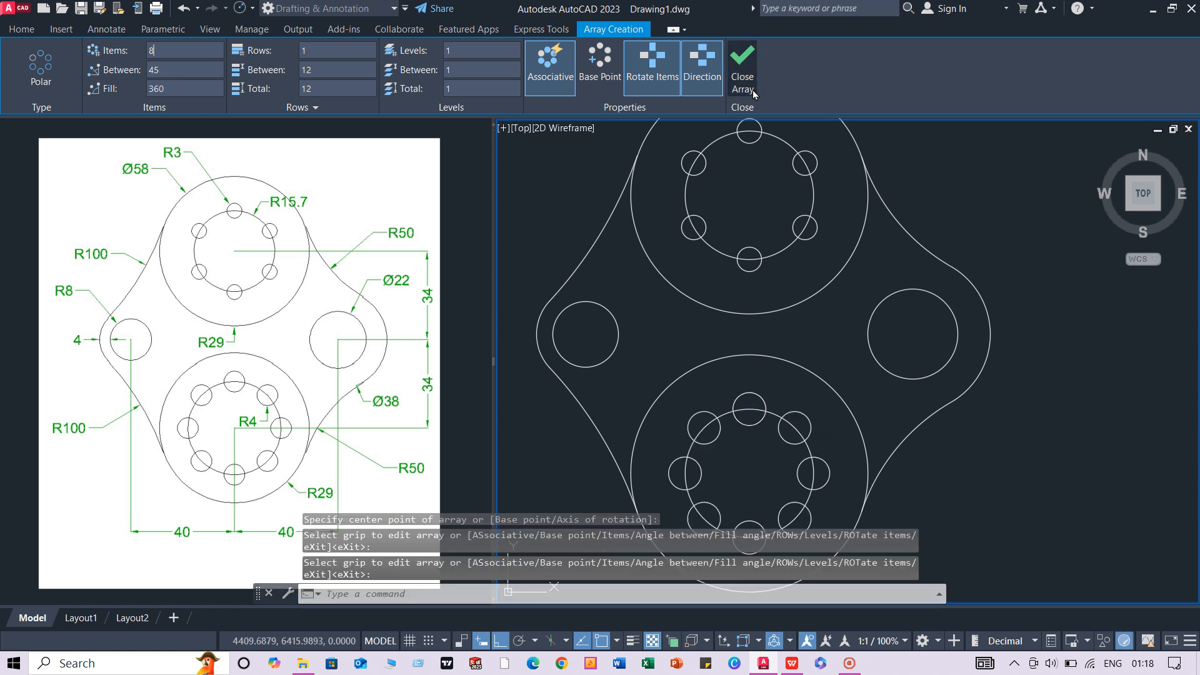
left_click(750, 63)
Enlarge the drawing area with Clean Screen and frame the whole plate in the view
scroll(909, 407, "down", 2)
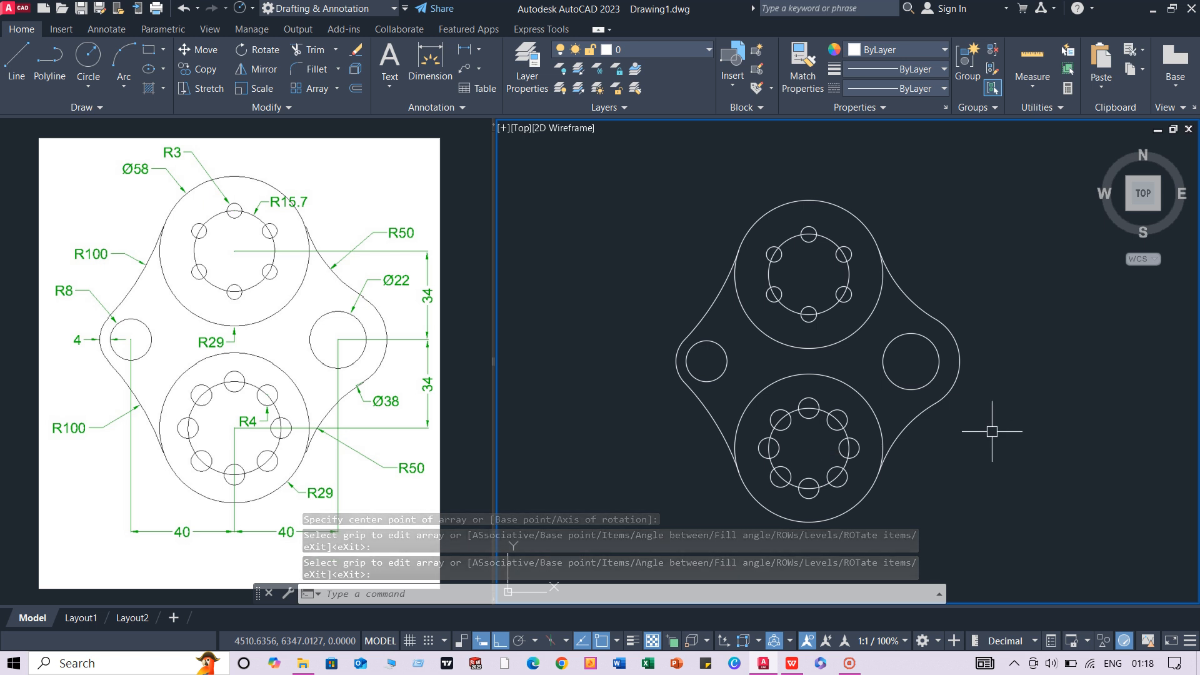
scroll(991, 460, "up", 4)
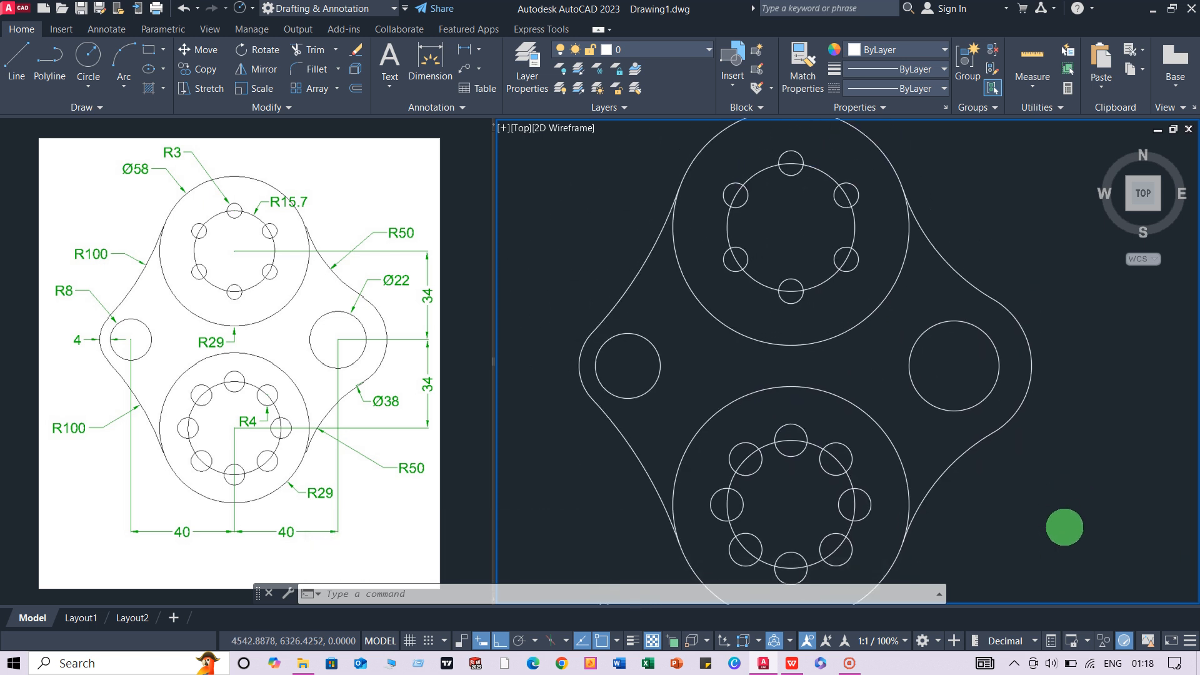
left_click(1178, 646)
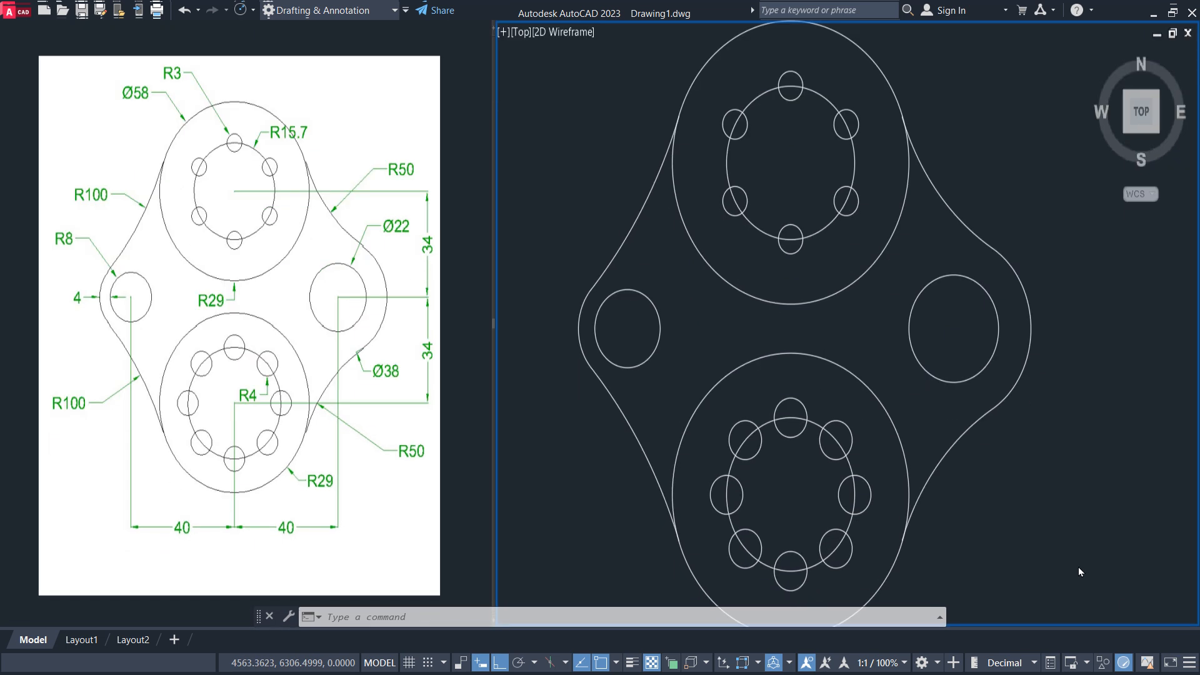
middle_click_drag(877, 352, 900, 344)
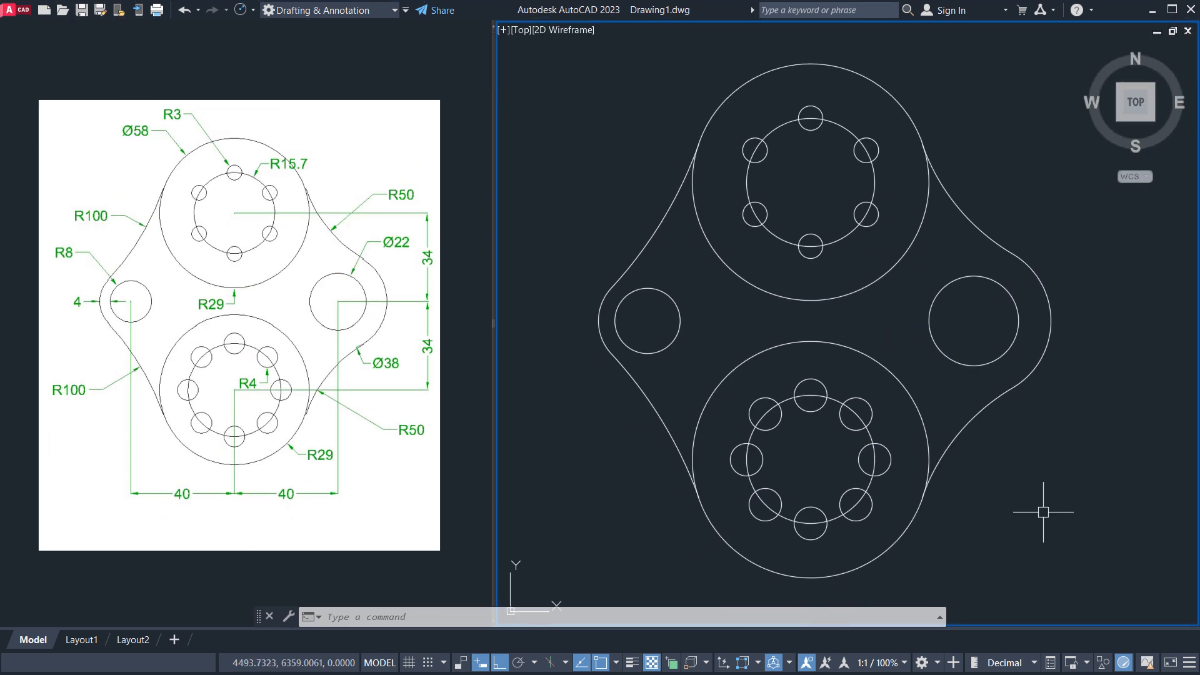